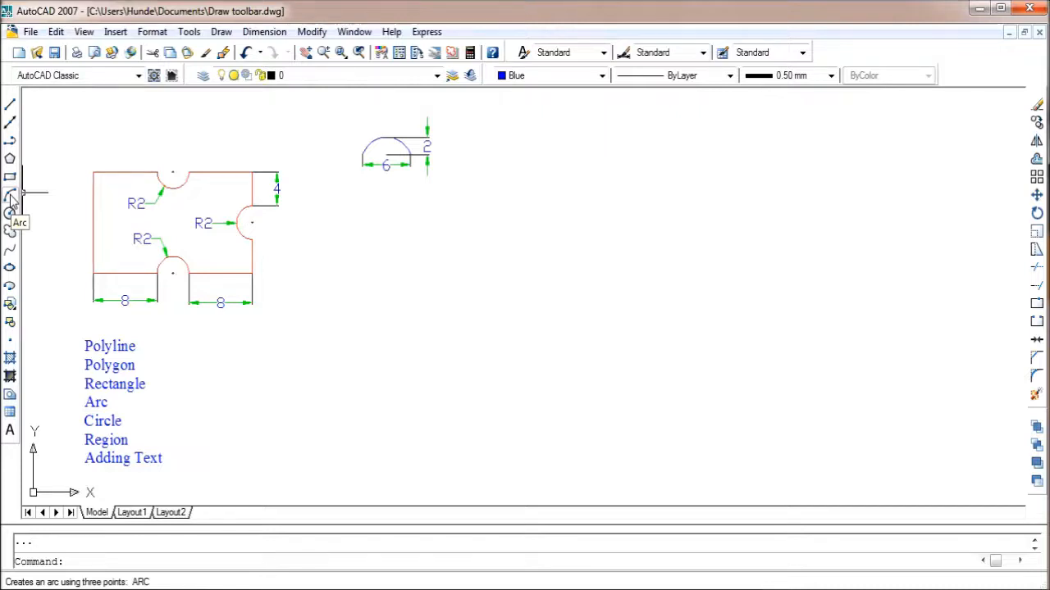
# Step: Draw a three-point arc in the empty area below the sample arc, with second point @3,2 and end point @3,-2
pyautogui.click(11, 197)
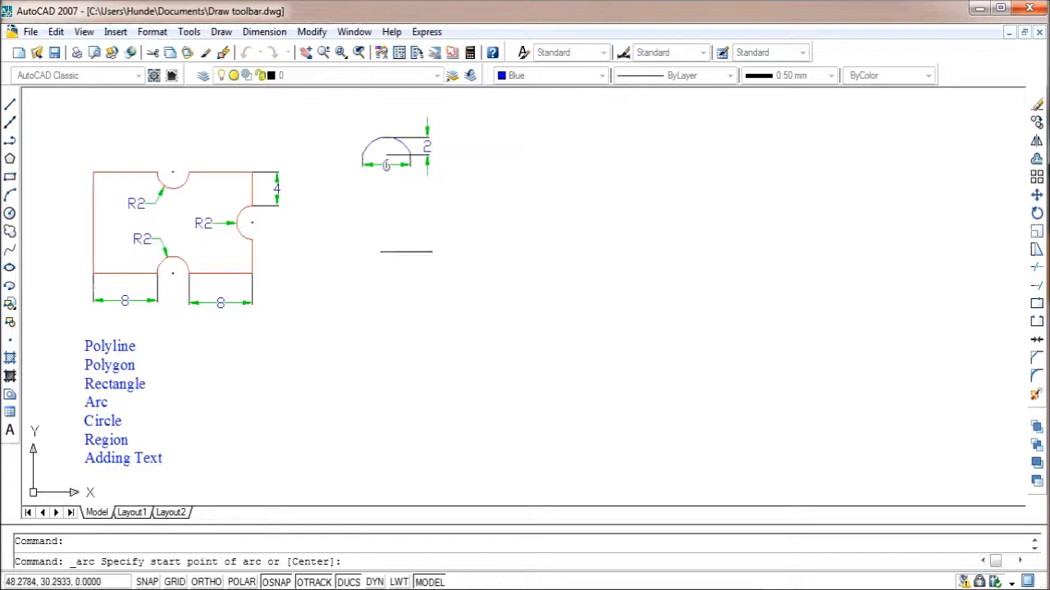
pyautogui.click(467, 244)
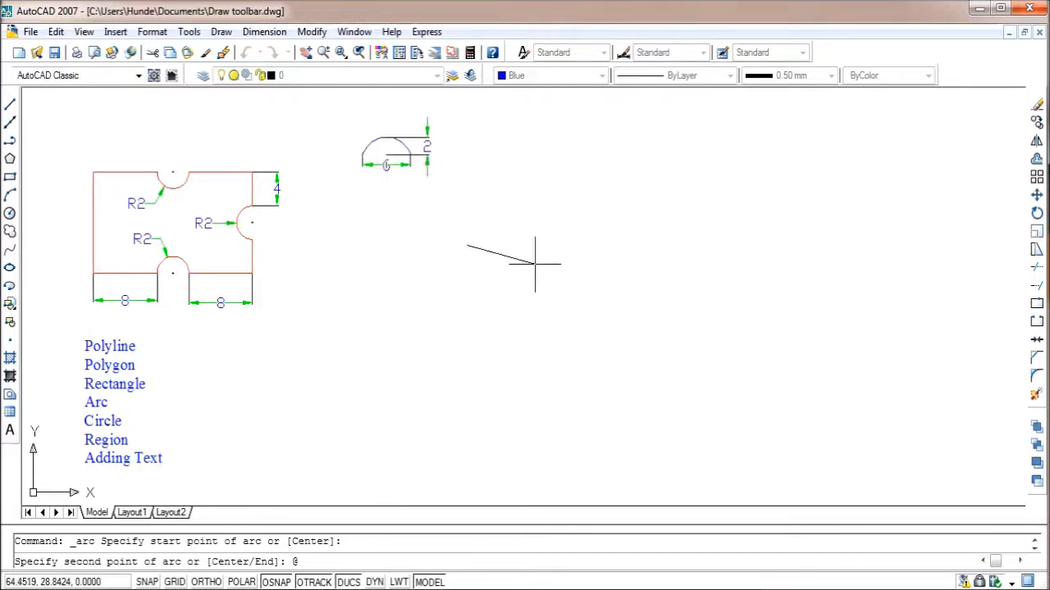
pyautogui.write('3,2')
pyautogui.press('Return')
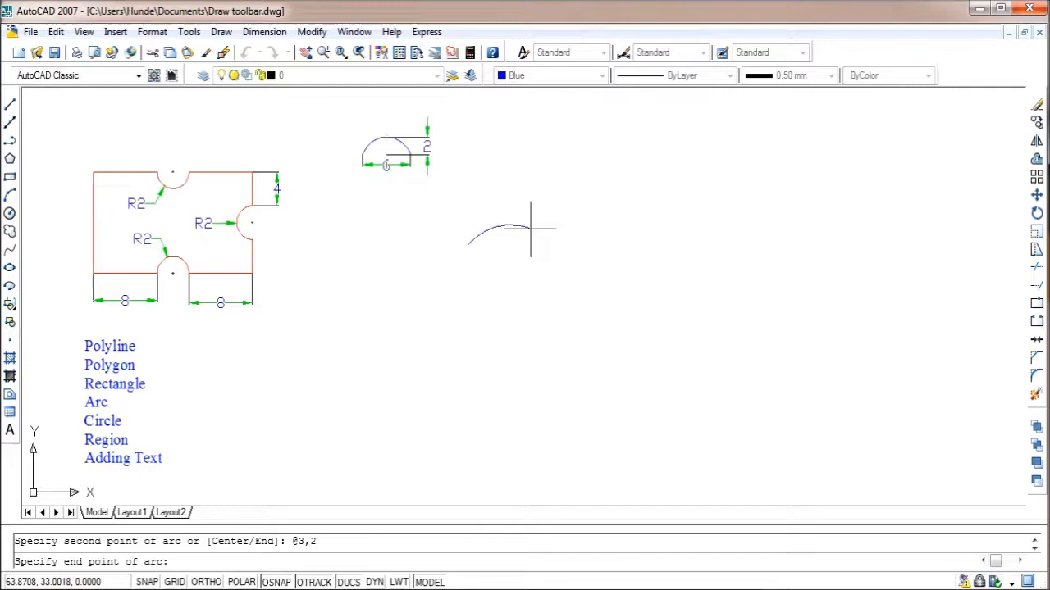
pyautogui.write('@')
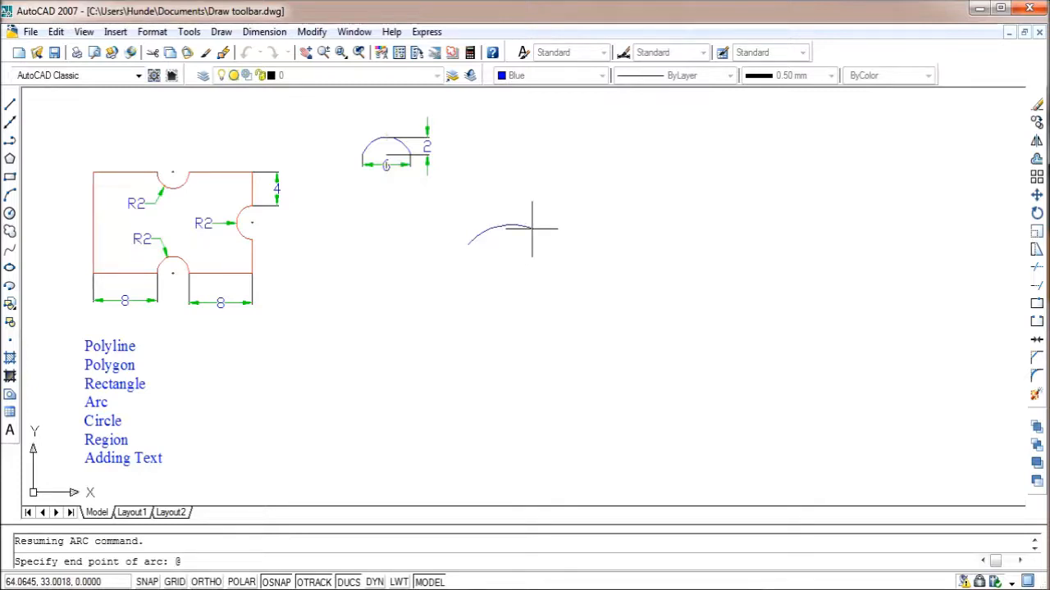
pyautogui.write('3,-2')
pyautogui.press('Return')
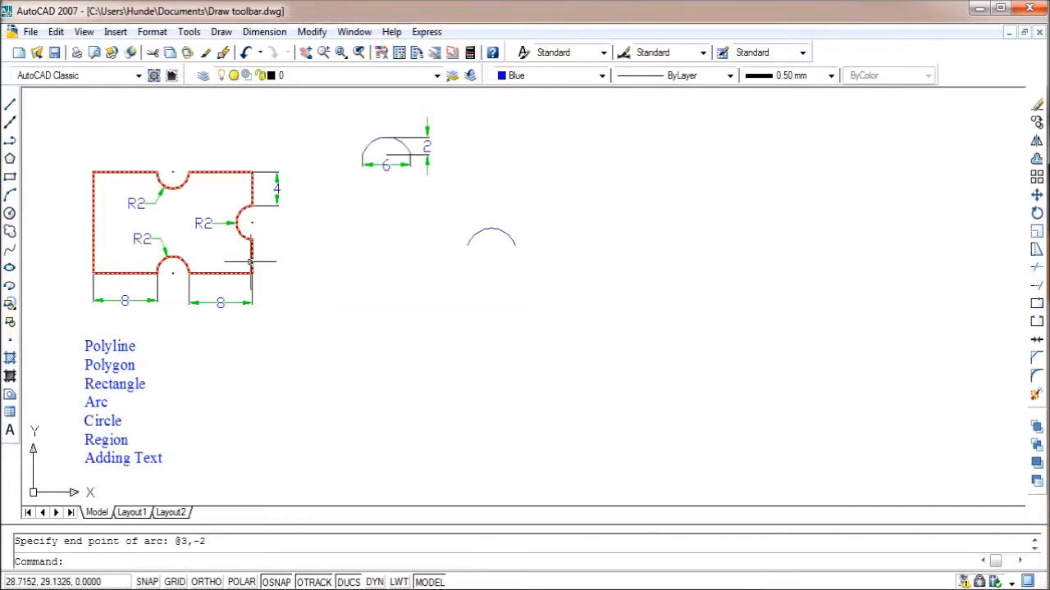
# Step: Start a polyline in the empty area below the new arc with a horizontal segment to @8,0
pyautogui.click(10, 142)
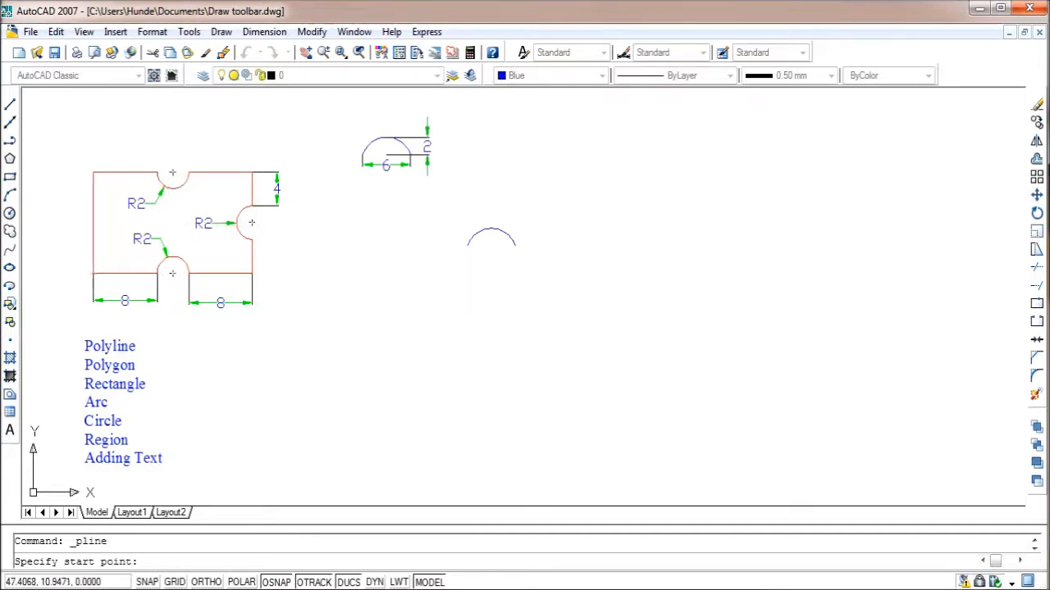
pyautogui.click(364, 379)
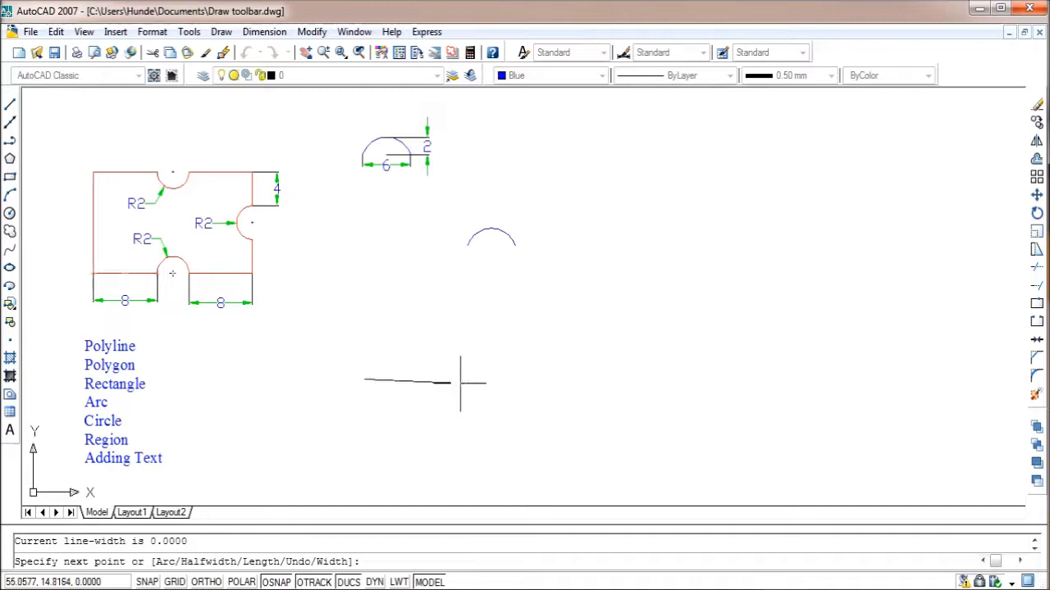
pyautogui.write('@')
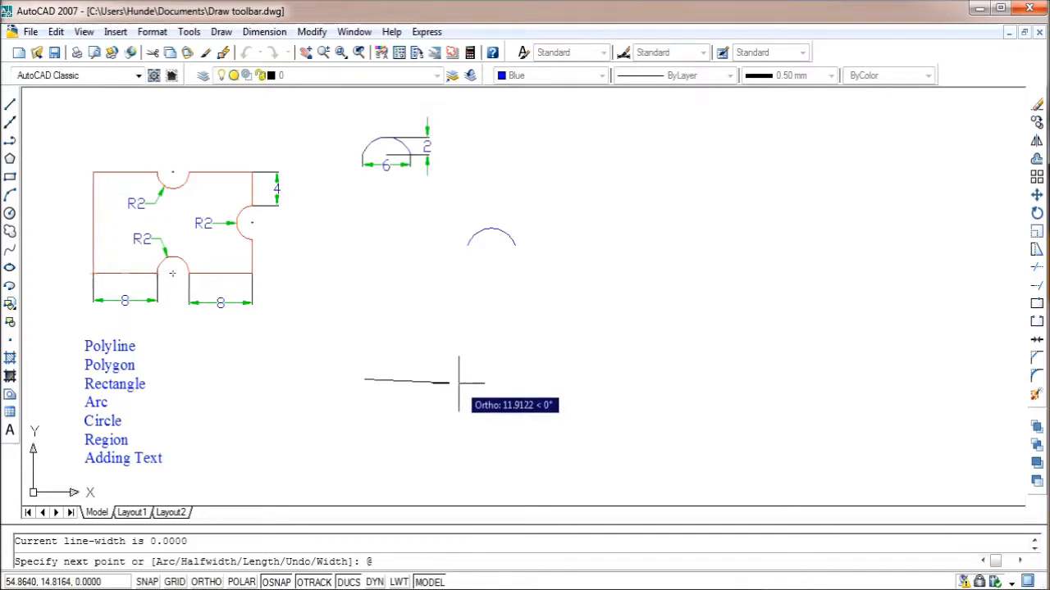
pyautogui.write('8,')
pyautogui.write('0')
pyautogui.press('Return')
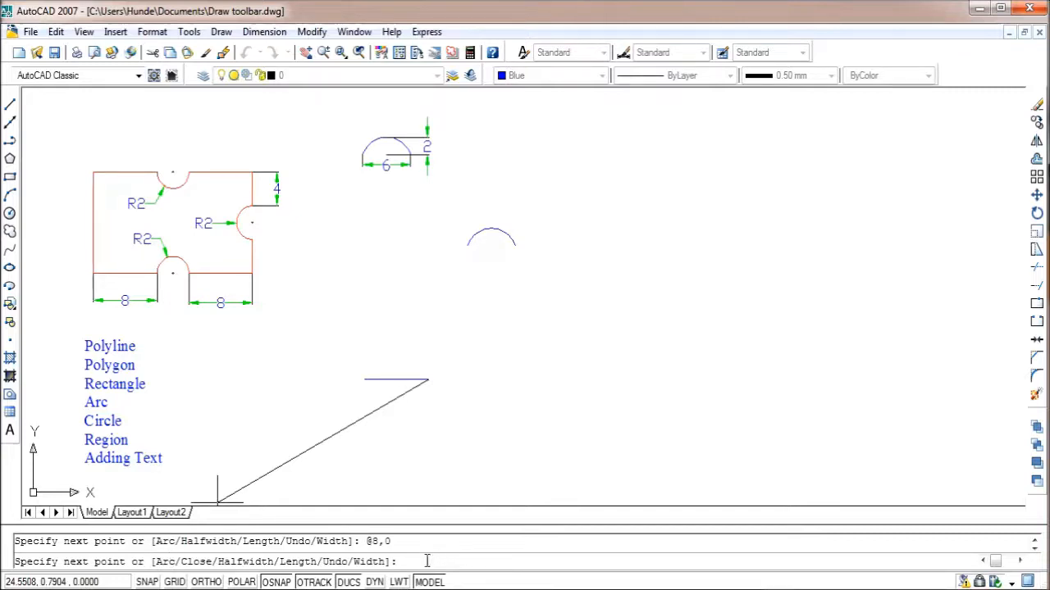
# Step: Continue the polyline's bottom edge with an arc notch through second point @2,2, ending at @2,-2
pyautogui.write('a')
pyautogui.press('Return')
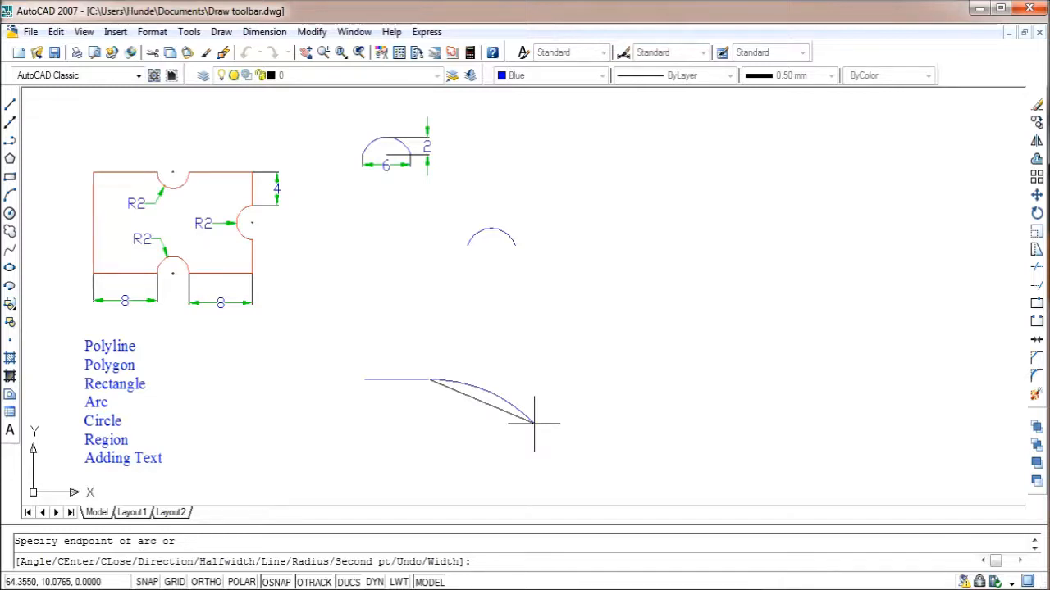
pyautogui.write('s')
pyautogui.press('Return')
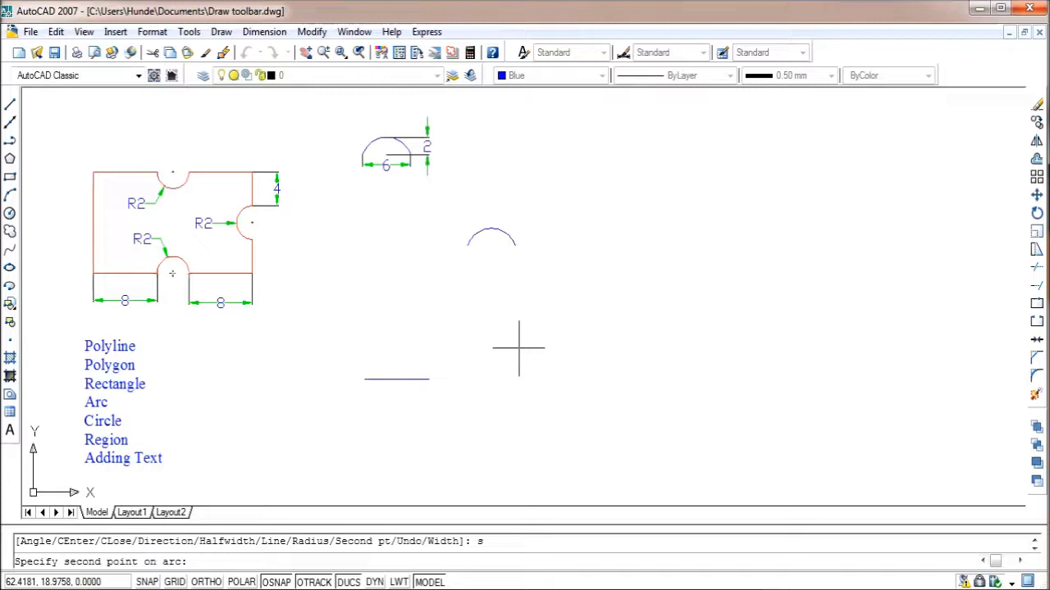
pyautogui.write('@2,2')
pyautogui.press('Return')
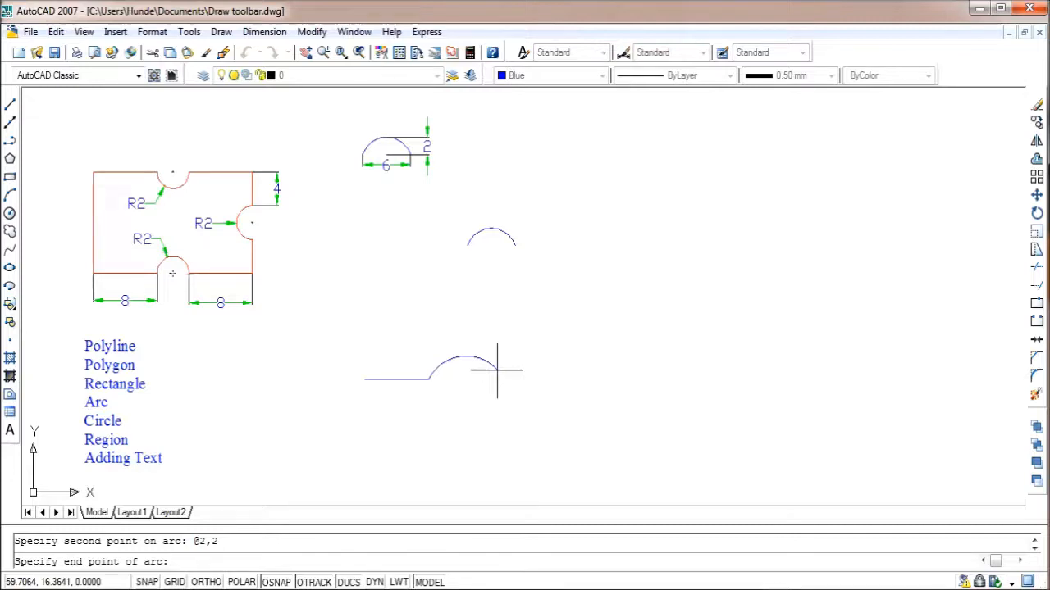
pyautogui.write('@')
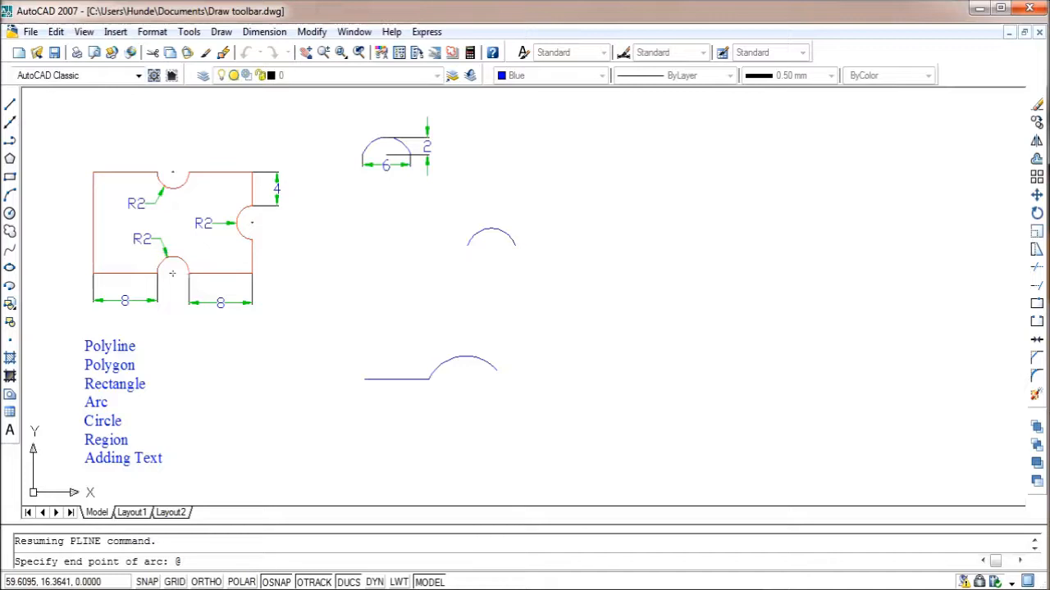
pyautogui.write('2,-2')
pyautogui.press('Return')
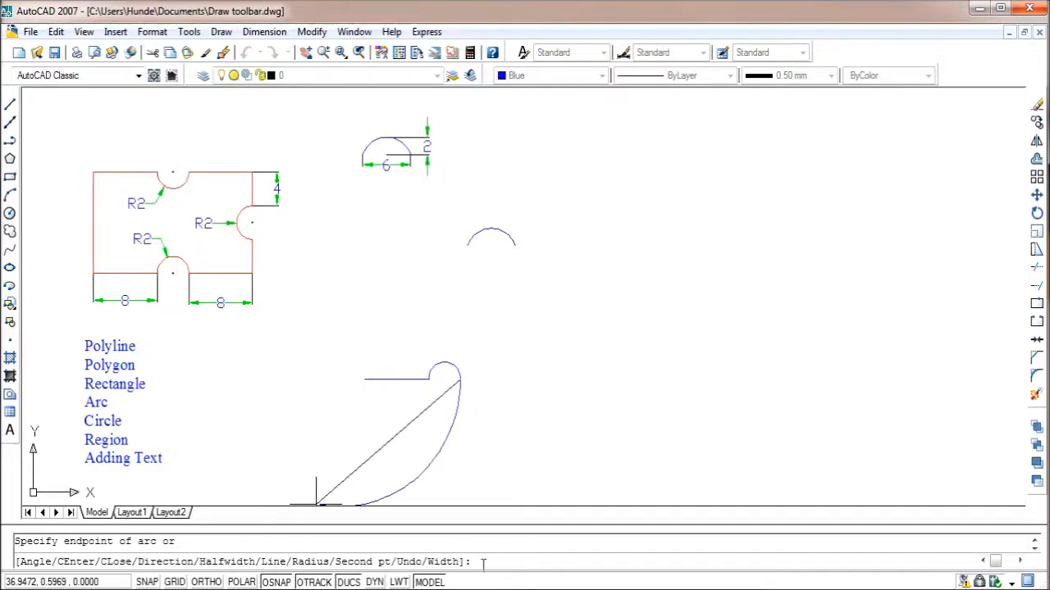
# Step: Switch the polyline back to straight segments and add an @8,0 bottom segment and an @0,4 vertical segment
pyautogui.write('r')
pyautogui.press('Return')
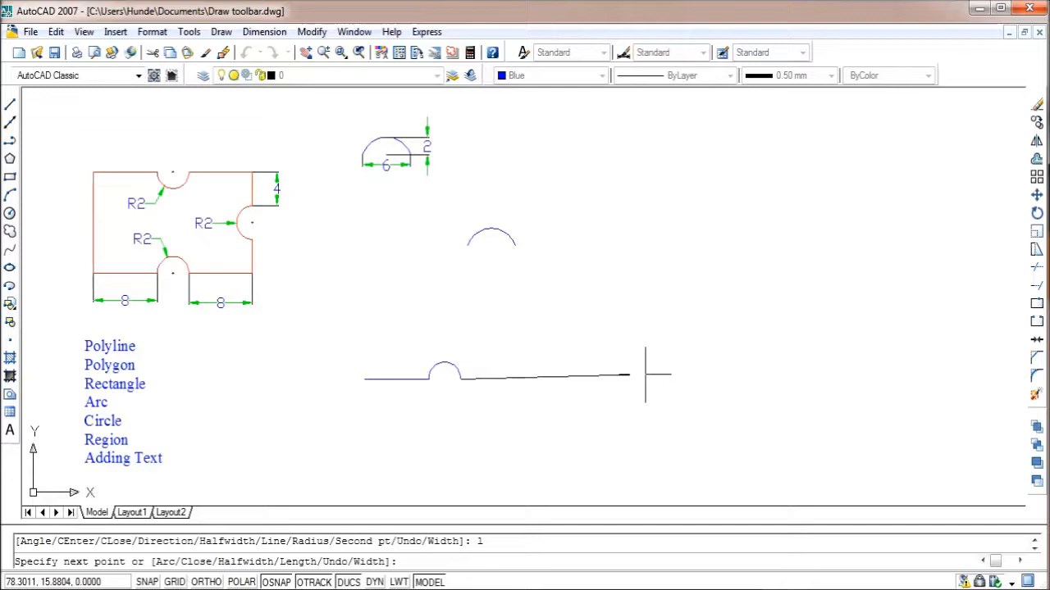
pyautogui.press('F8')
pyautogui.write('@')
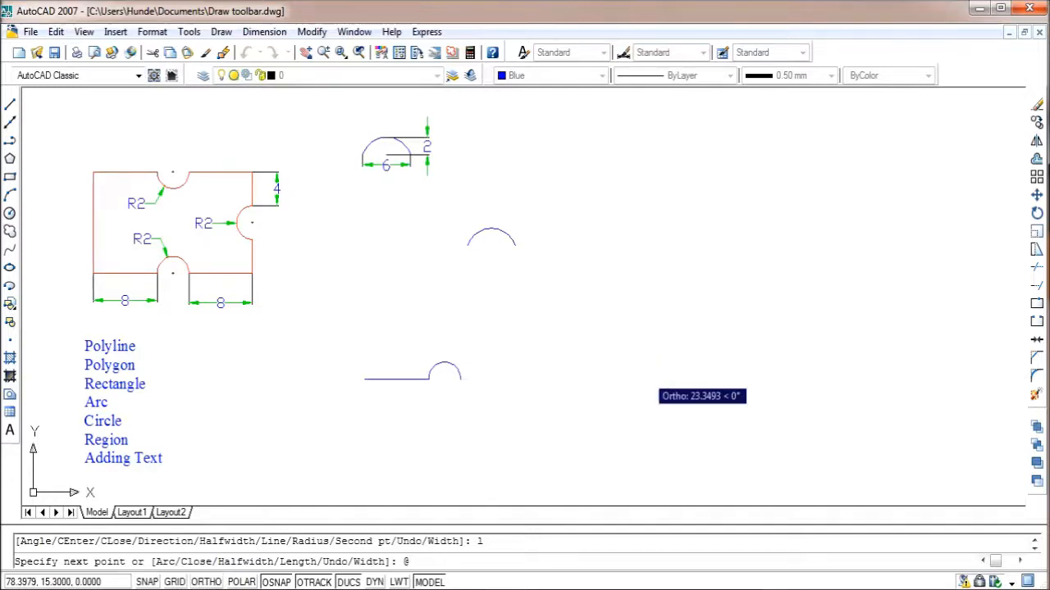
pyautogui.write('8,0')
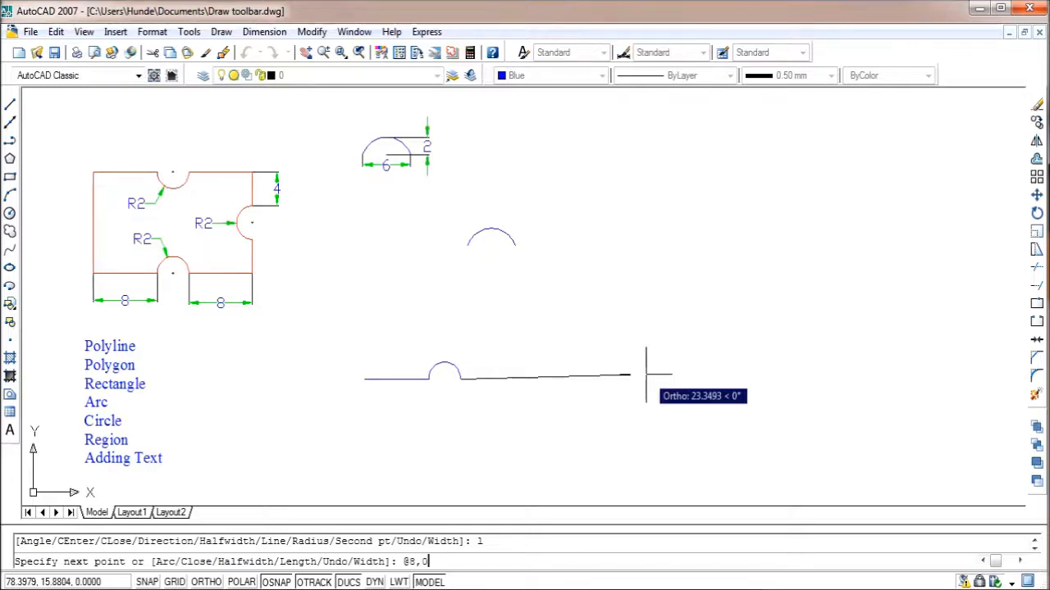
pyautogui.press('Return')
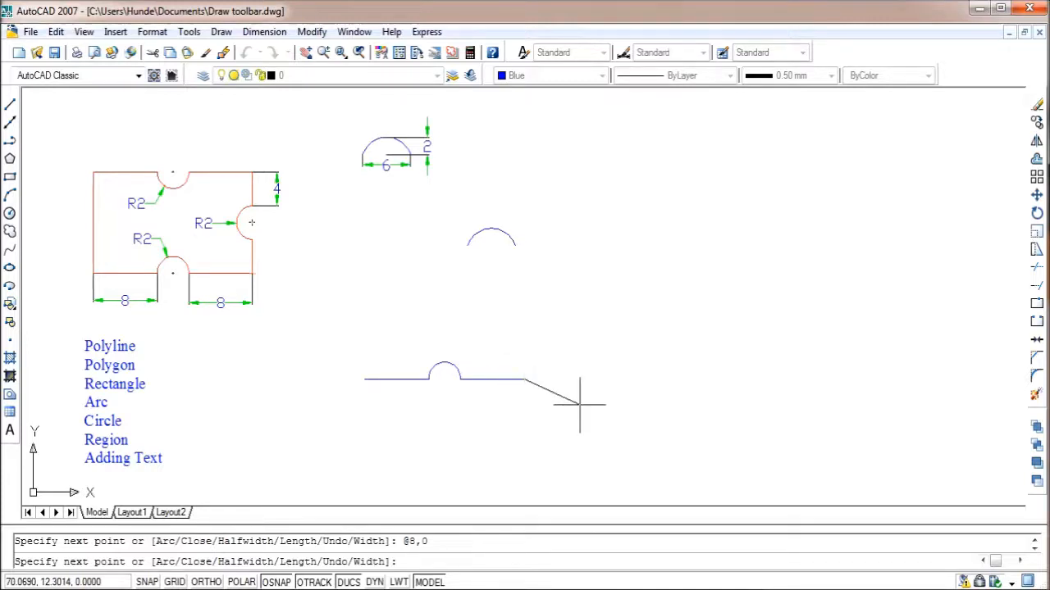
pyautogui.write('@0,4')
pyautogui.press('Return')
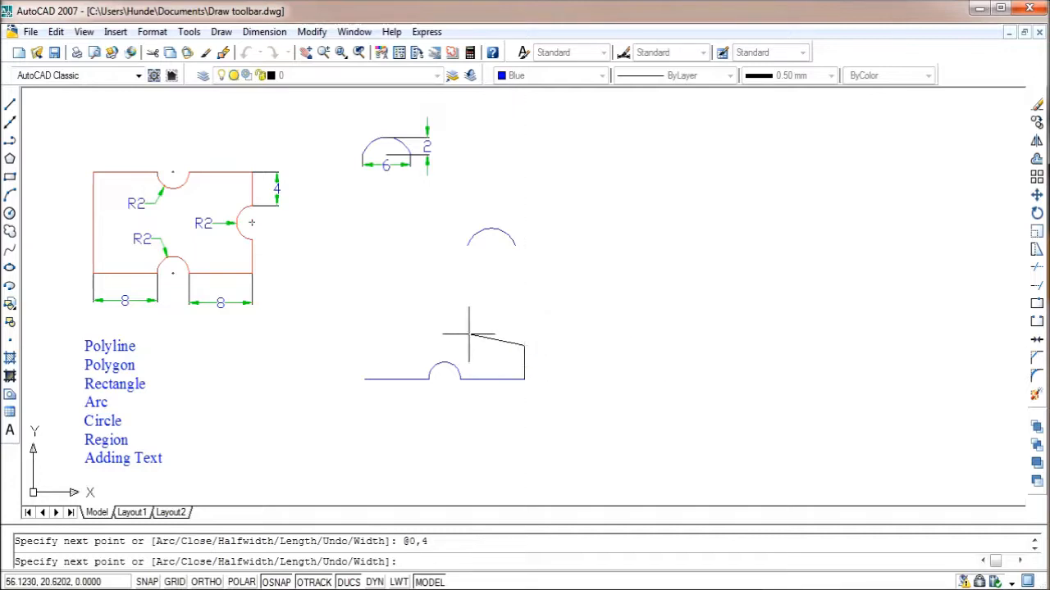
# Step: Add an inward arc notch on the polyline's right edge through second point @-2,2, ending at @2,2
pyautogui.press('Return')
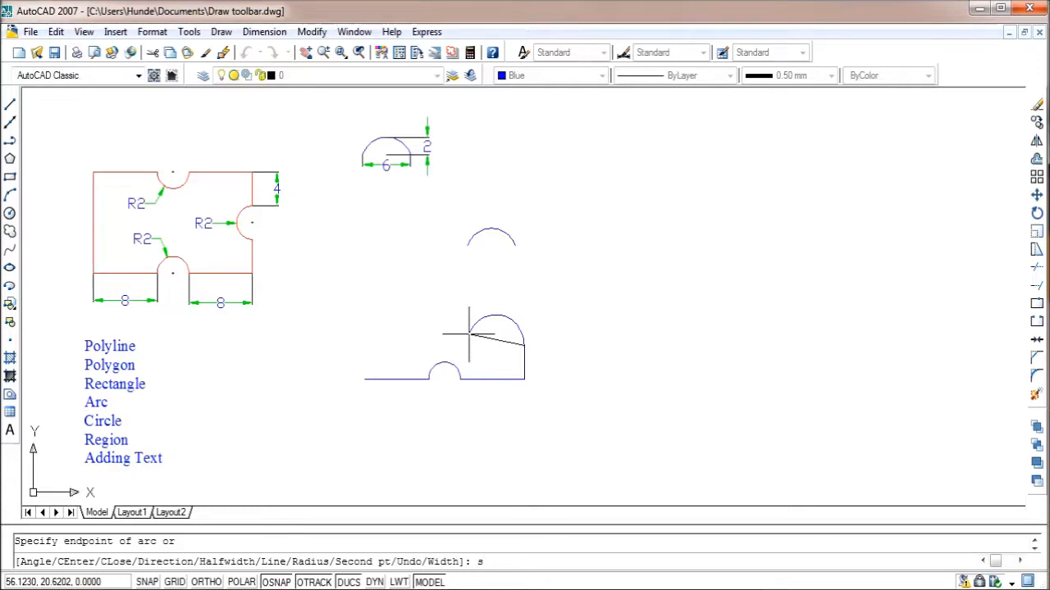
pyautogui.press('Return')
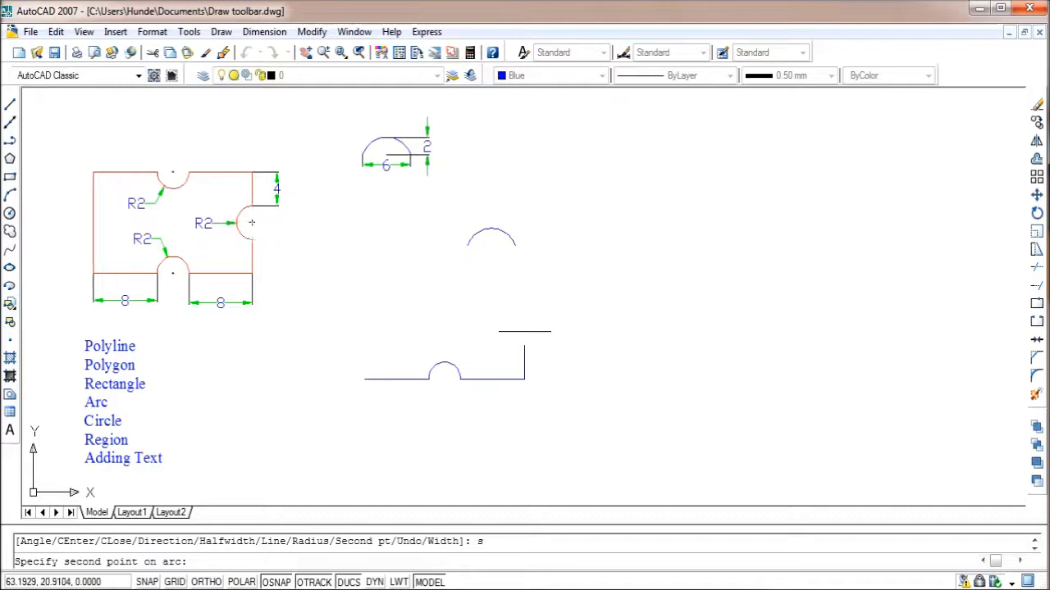
pyautogui.write('@-2,2')
pyautogui.press('Return')
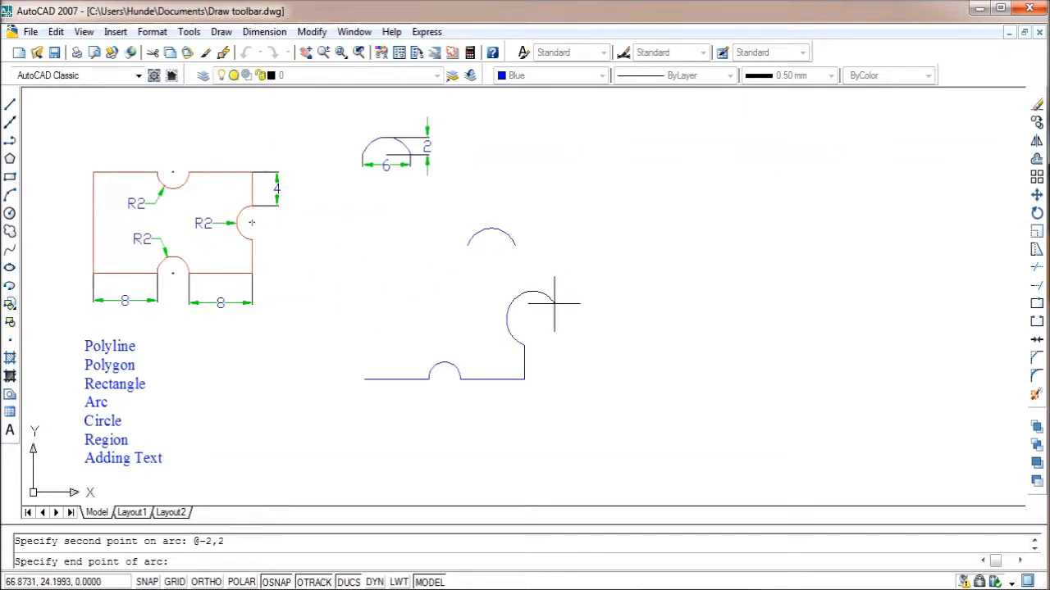
pyautogui.write('@')
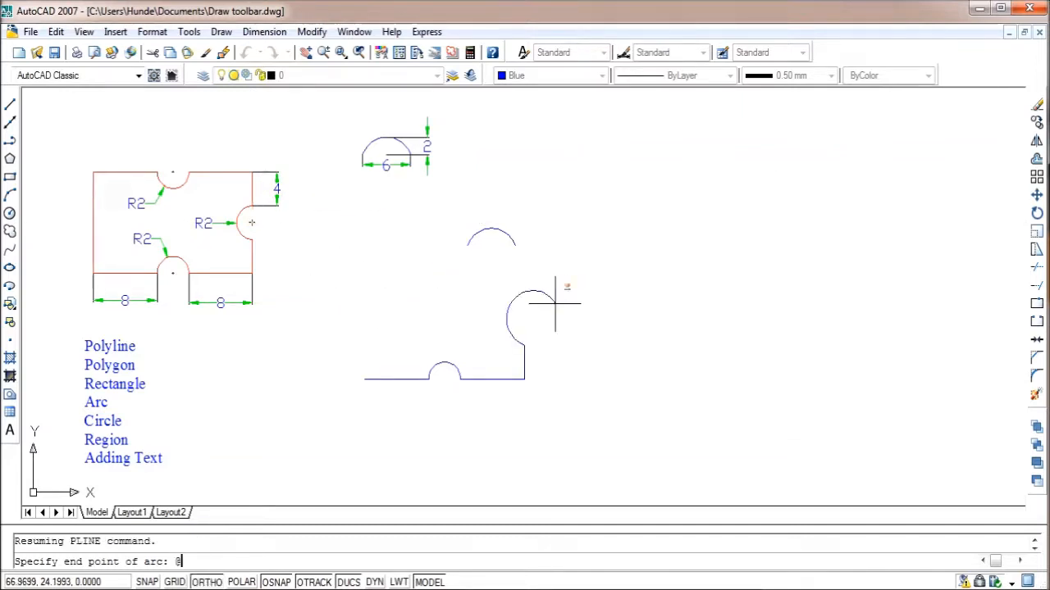
pyautogui.write('2,2')
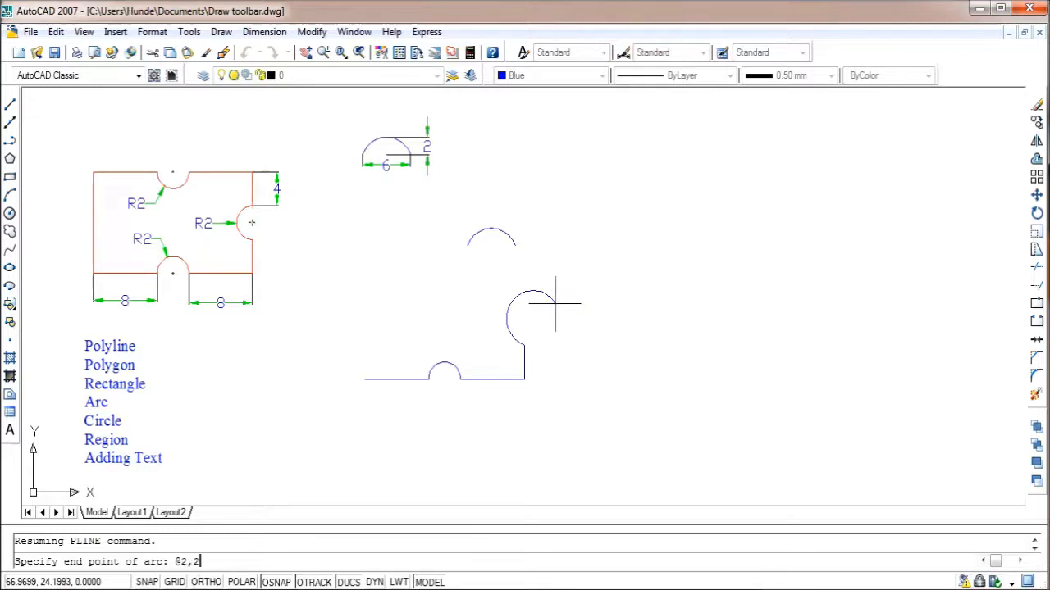
pyautogui.press('Return')
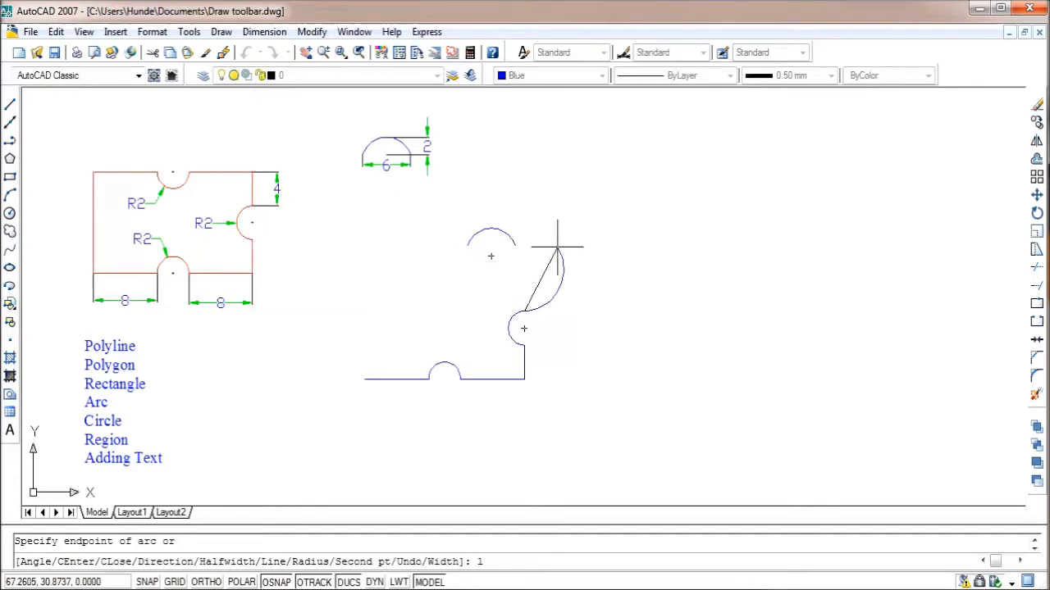
# Step: Return to straight segments and extend the polyline up by @0,4, then along the top edge by @-8,0
pyautogui.press('Return')
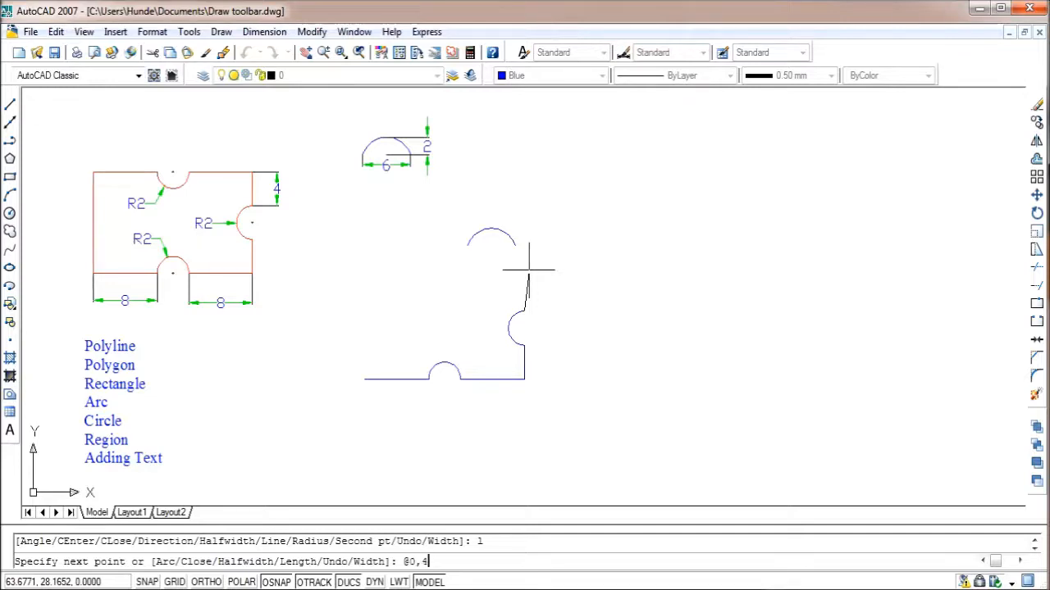
pyautogui.press('Return')
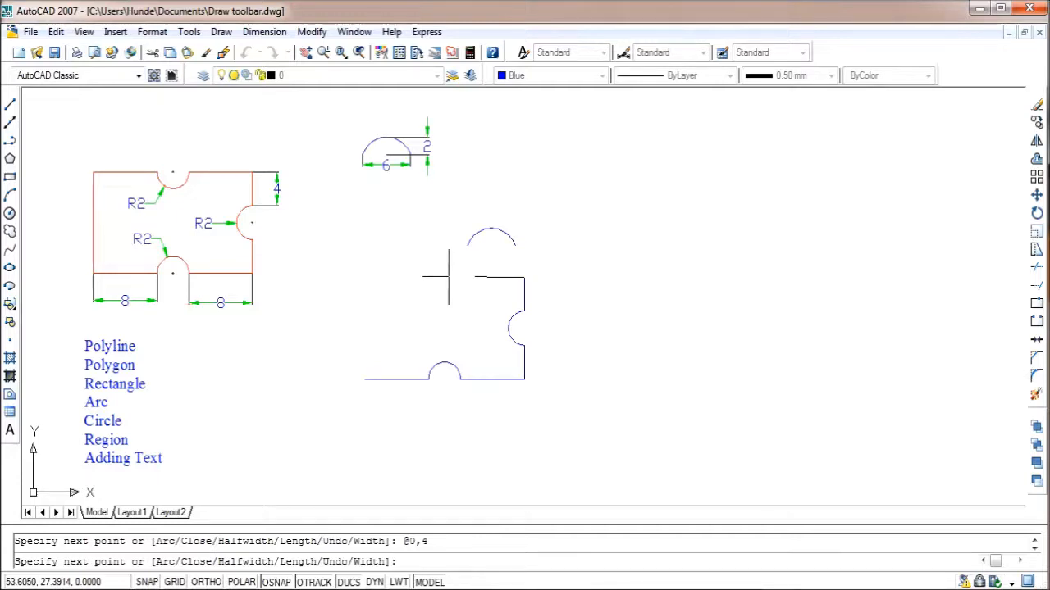
pyautogui.write('@-8,')
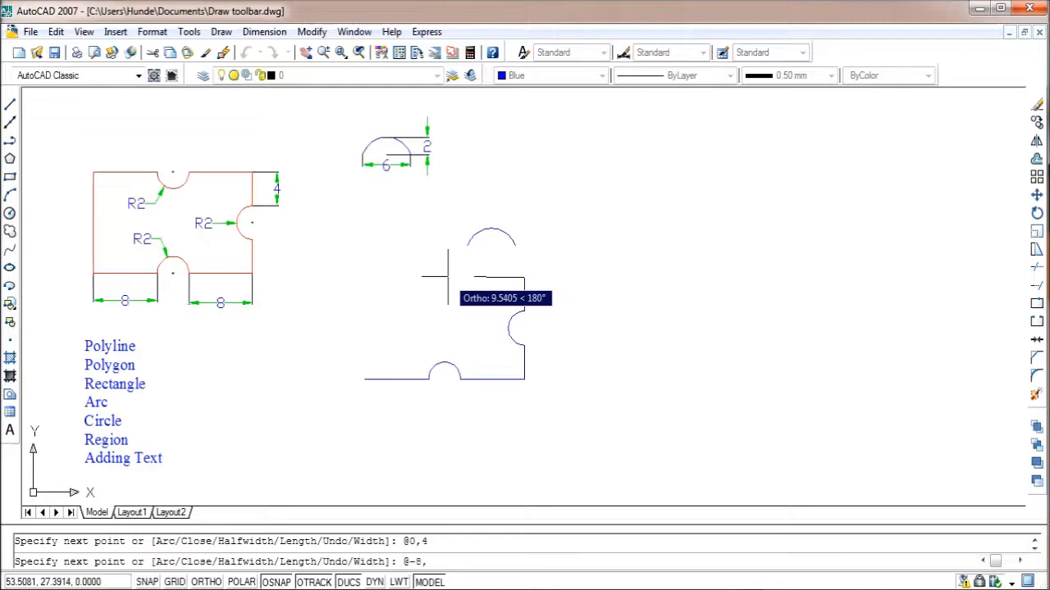
pyautogui.write('0')
pyautogui.press('Return')
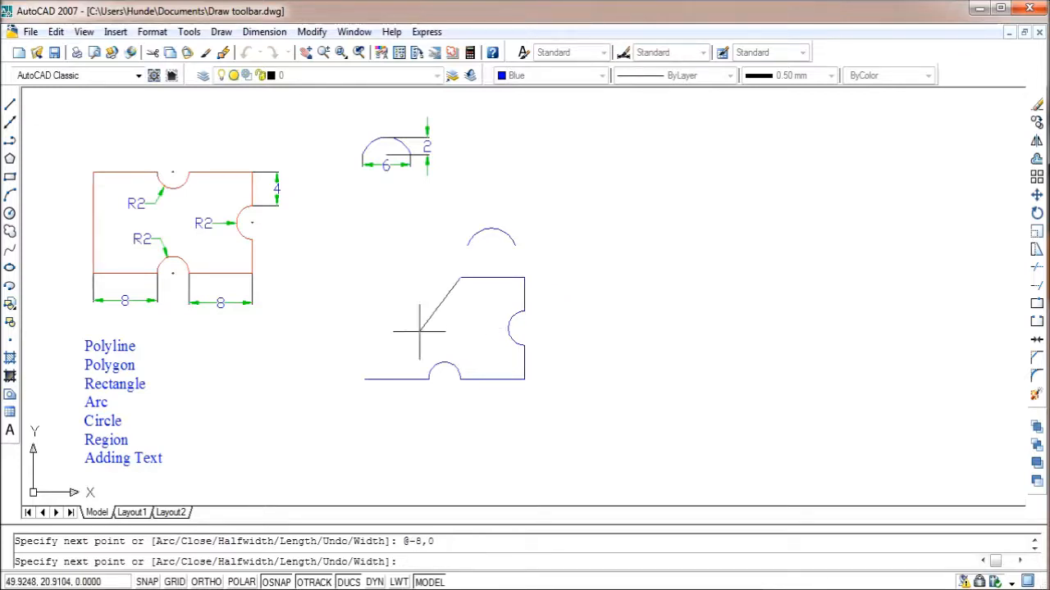
# Step: Add a downward semicircular R2 notch on the polyline's top edge through second point @-2,-2, ending level with its start
pyautogui.write('a')
pyautogui.press('Return')
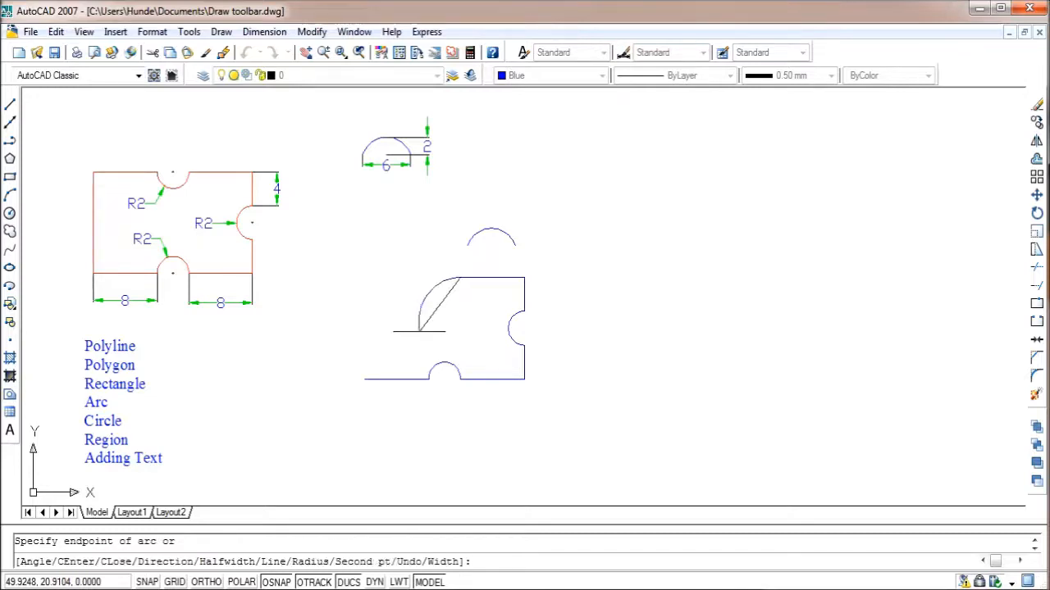
pyautogui.press('Return')
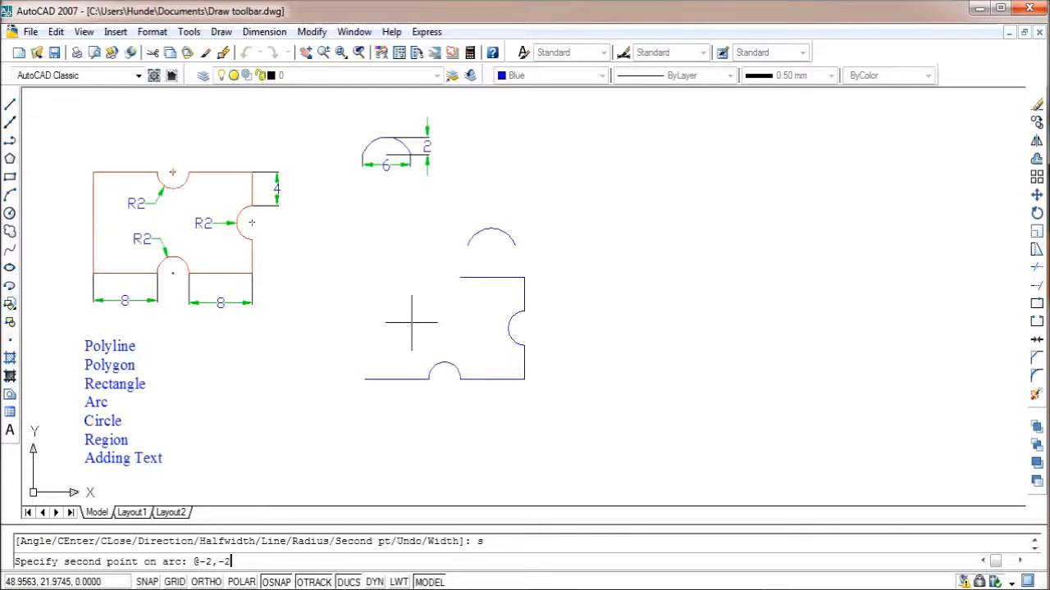
pyautogui.press('Return')
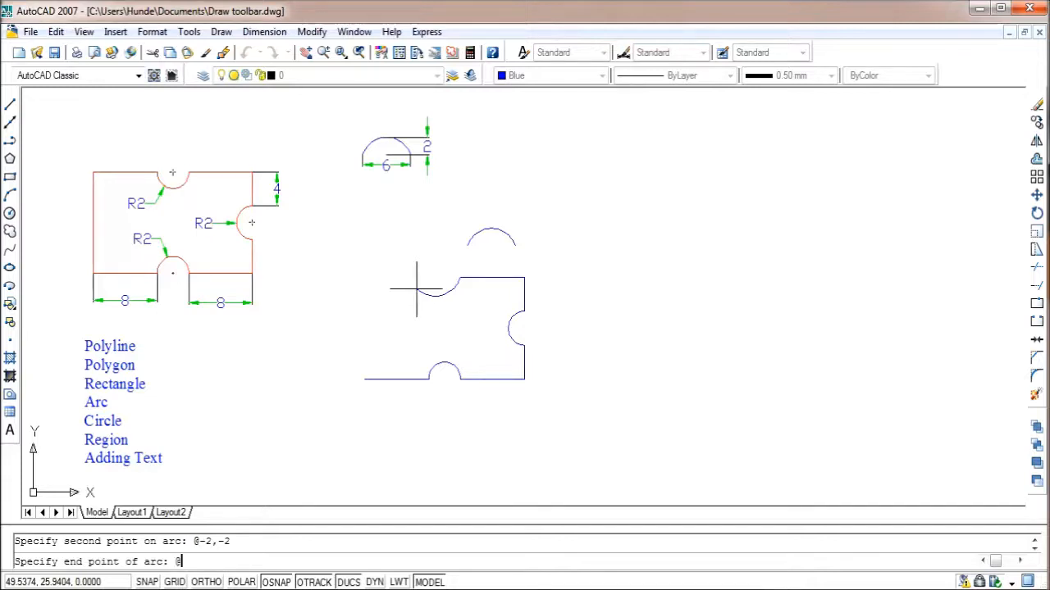
pyautogui.write(',')
pyautogui.press('Return')
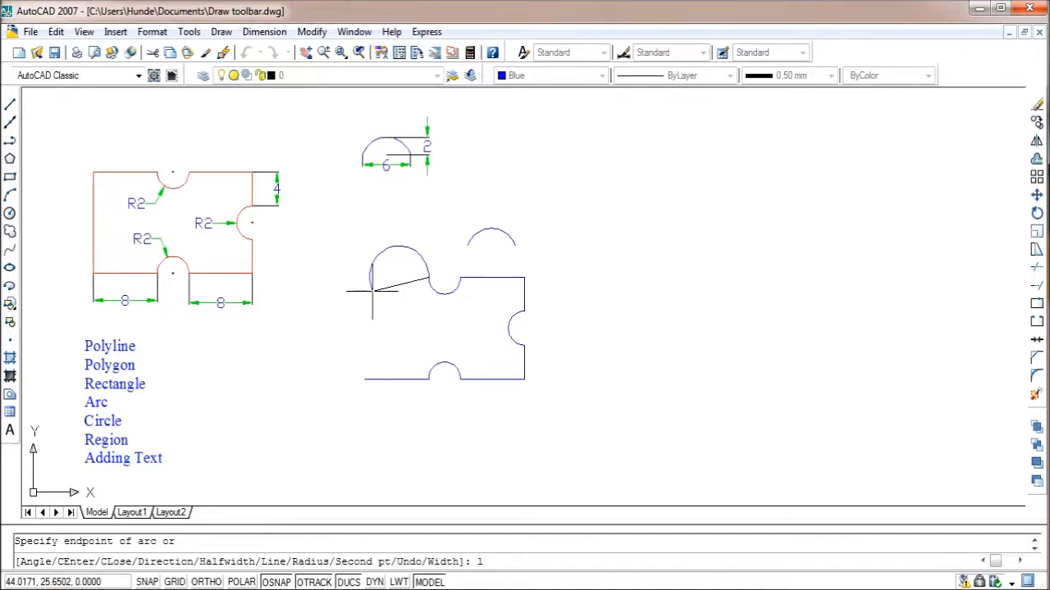
# Step: Return to straight segments, extend the polyline's top edge by @-8,0, and close the outline back to its start point
pyautogui.write('l')
pyautogui.press('Return')
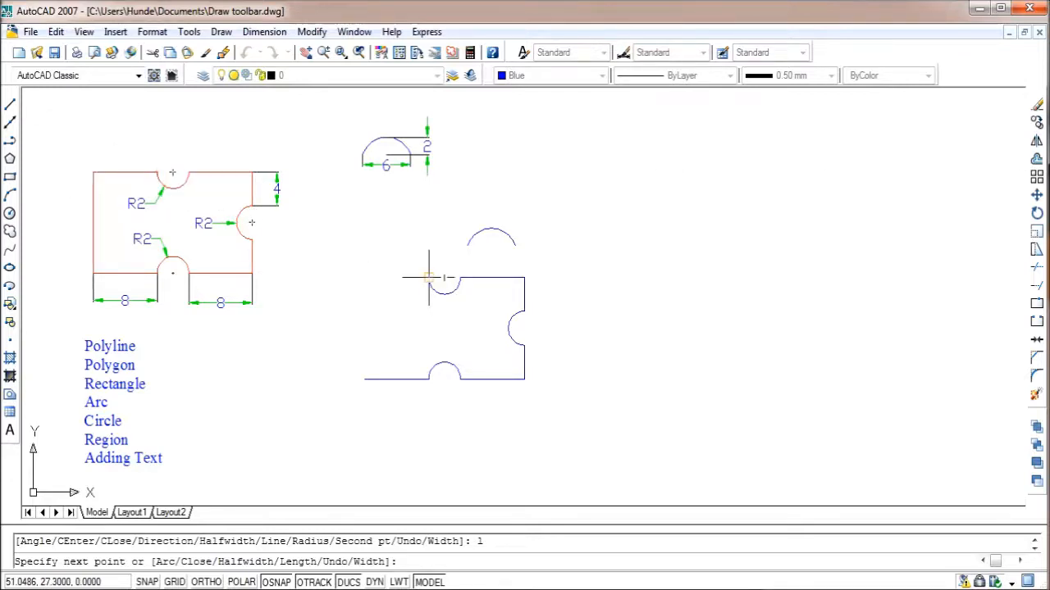
pyautogui.write('@-8')
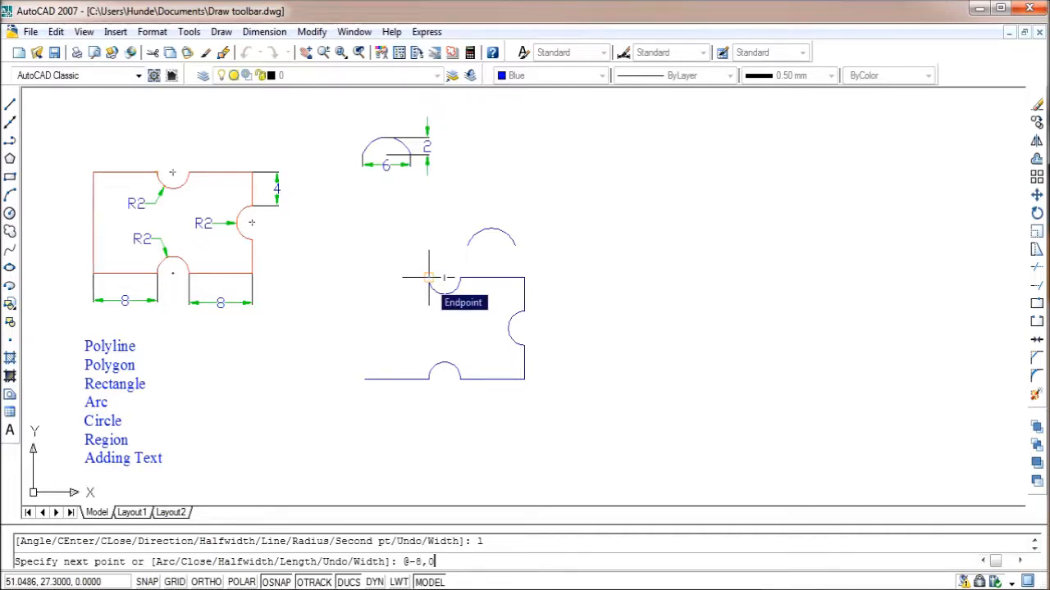
pyautogui.write(',0')
pyautogui.press('Return')
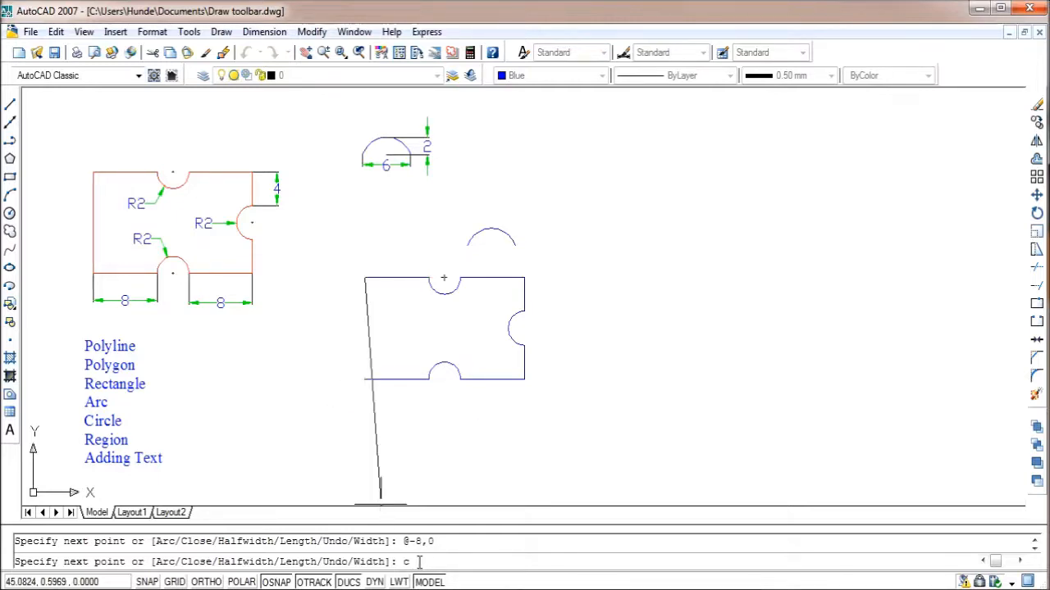
pyautogui.press('Return')
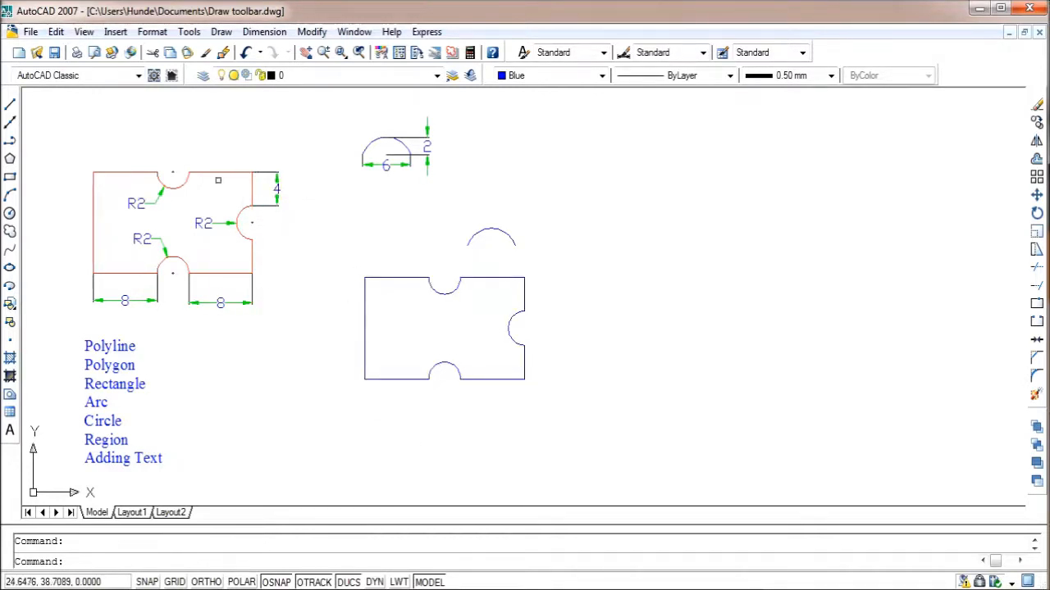
# Step: Add a linear dimension below the new plate's bottom-edge segment to the left of the notch
pyautogui.click(267, 31)
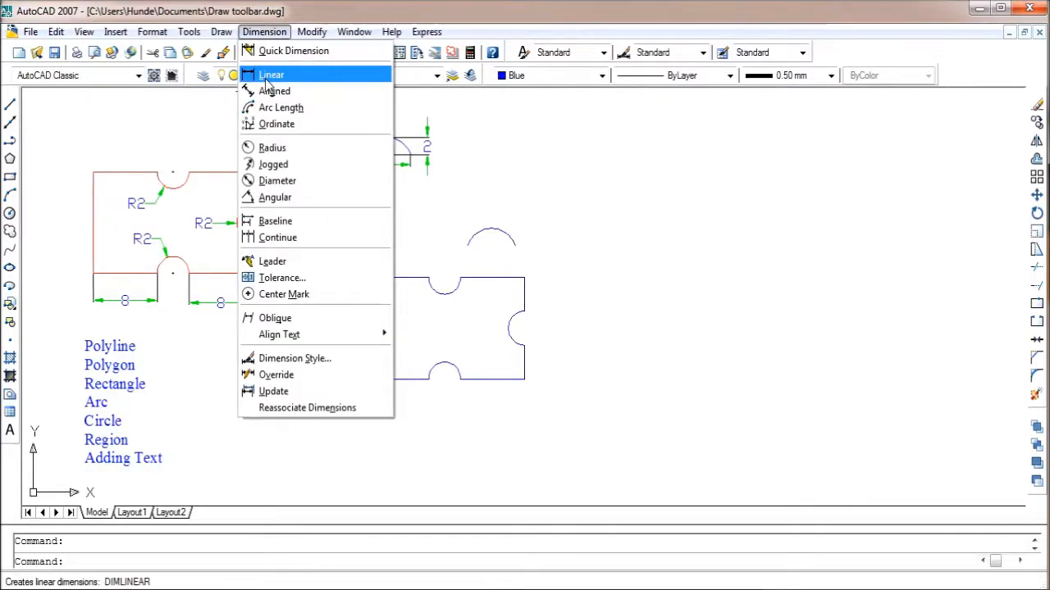
pyautogui.click(270, 73)
pyautogui.click(365, 379)
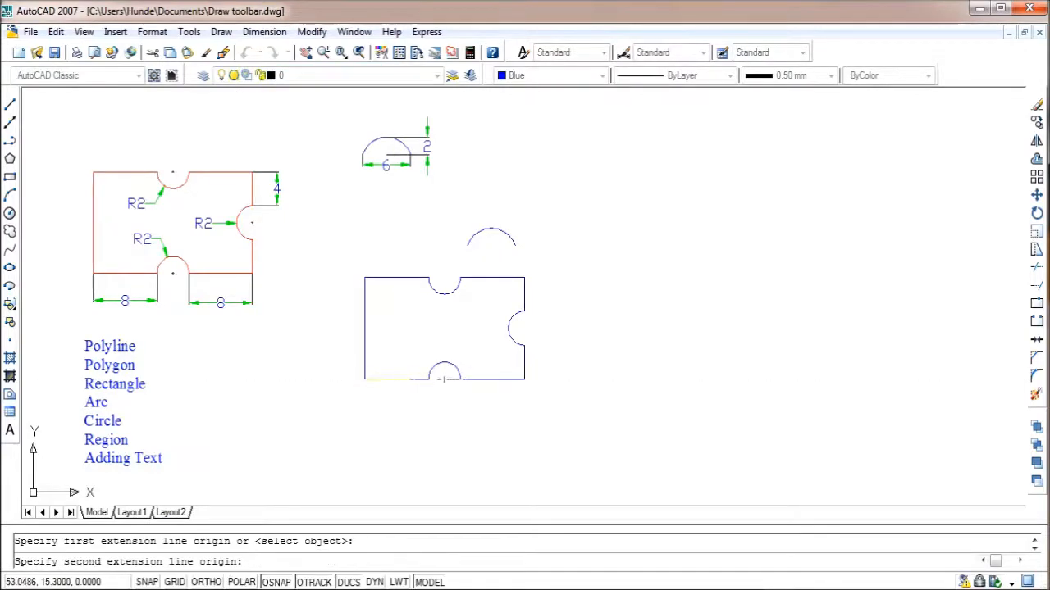
pyautogui.click(429, 379)
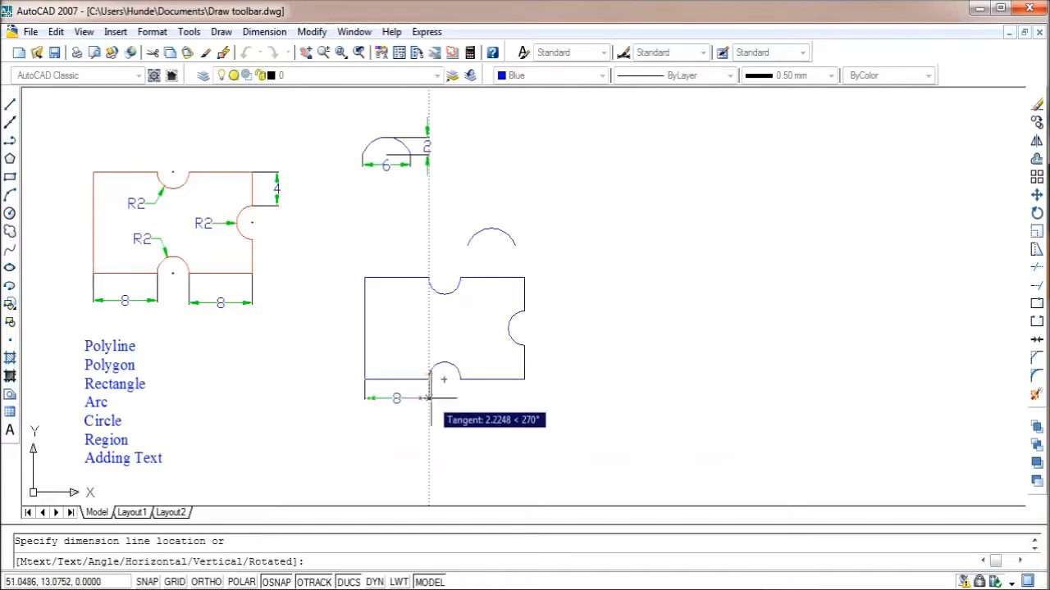
pyautogui.click(431, 399)
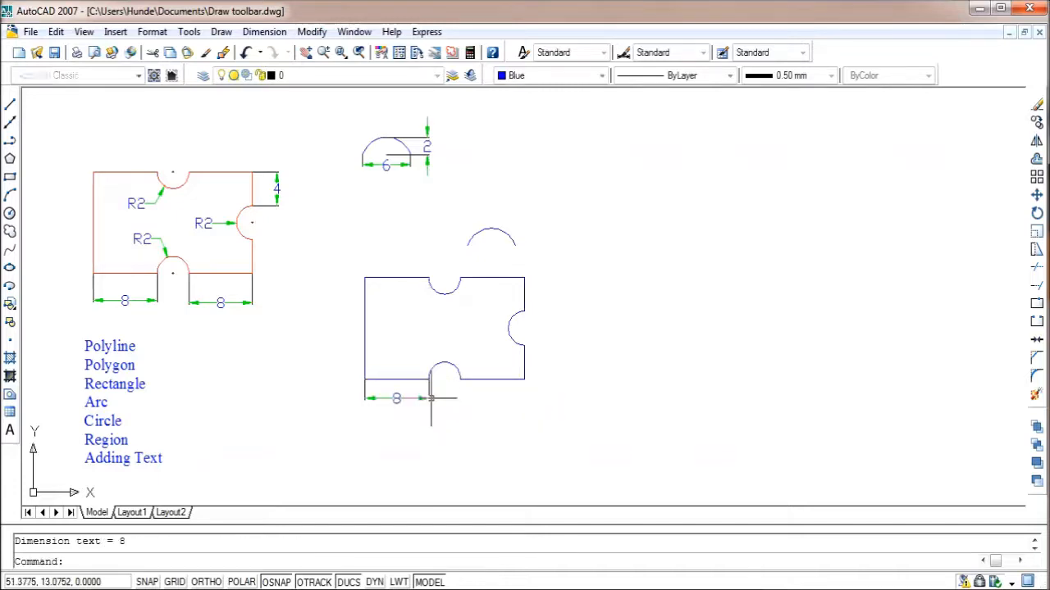
# Step: Add a radius dimension to the new plate's top notch, placing its text inside the plate below the arc
pyautogui.click(264, 33)
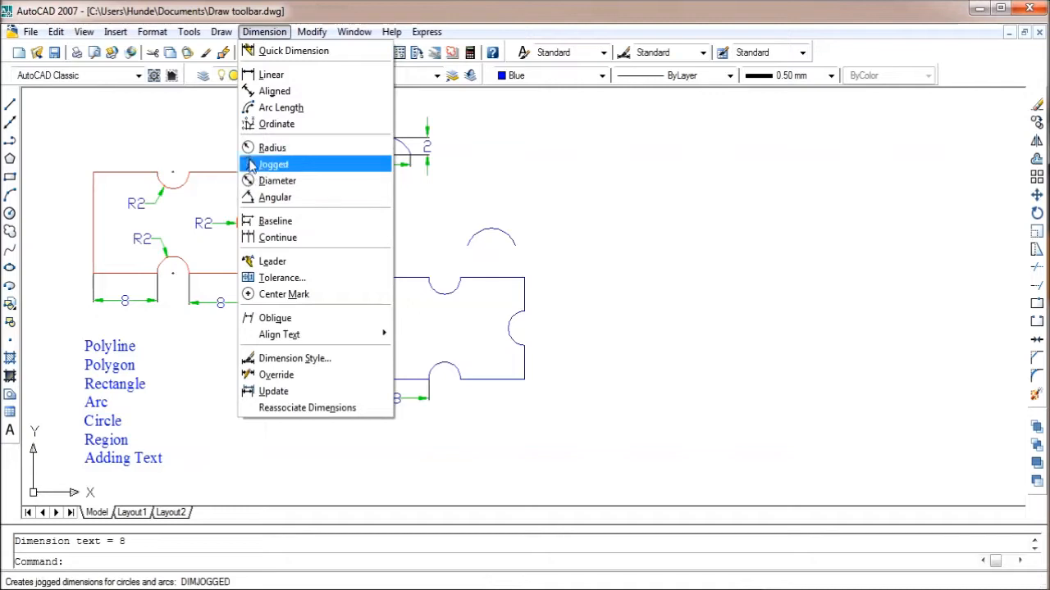
pyautogui.click(271, 148)
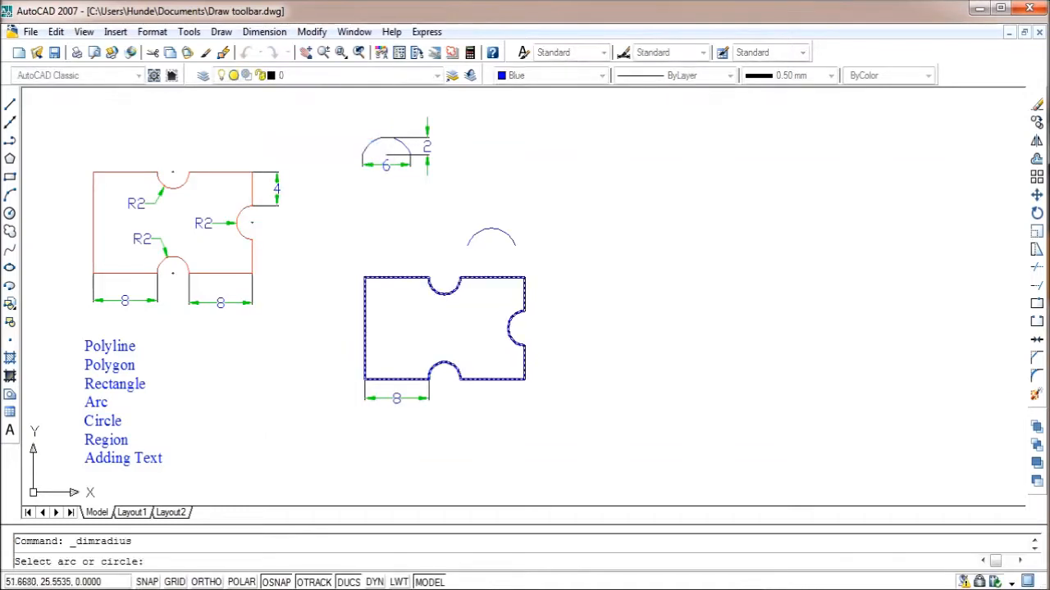
pyautogui.click(437, 291)
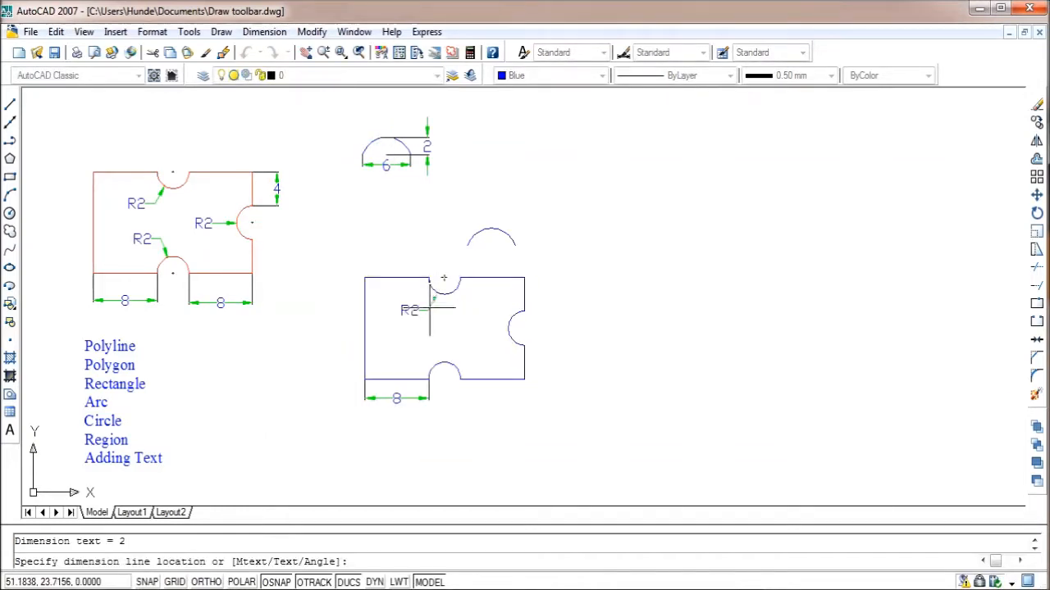
pyautogui.click(429, 308)
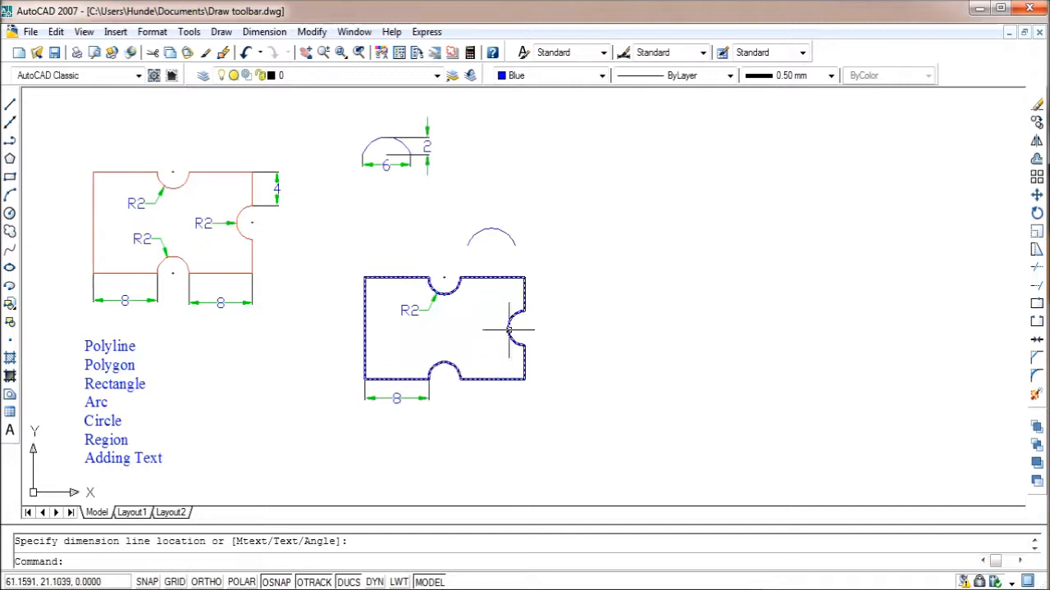
# Step: Add a vertical linear dimension outside the new plate's right edge, from its top corner to the notch's upper end
pyautogui.click(261, 32)
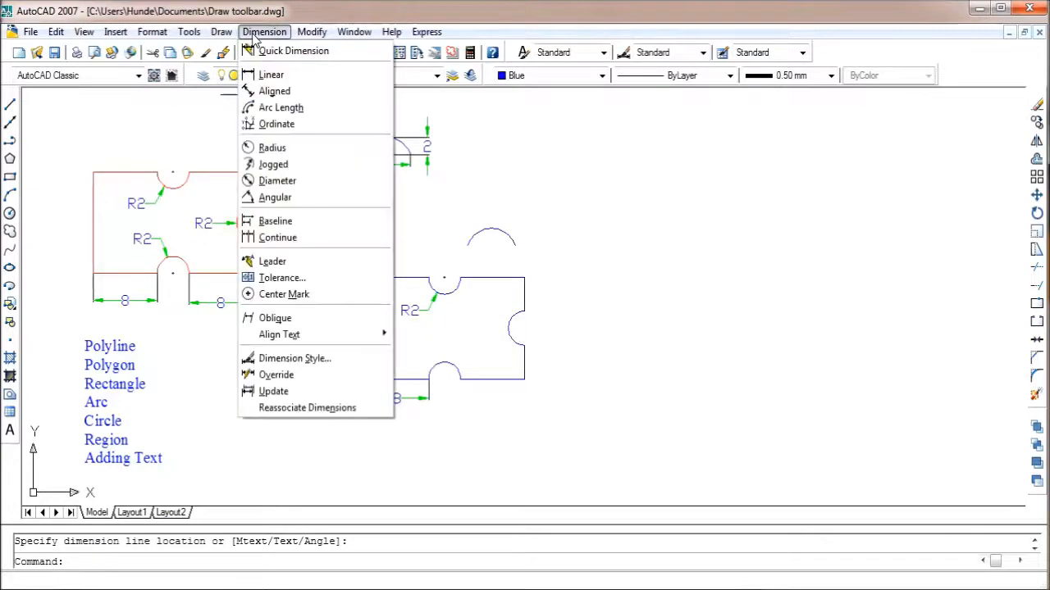
pyautogui.click(268, 75)
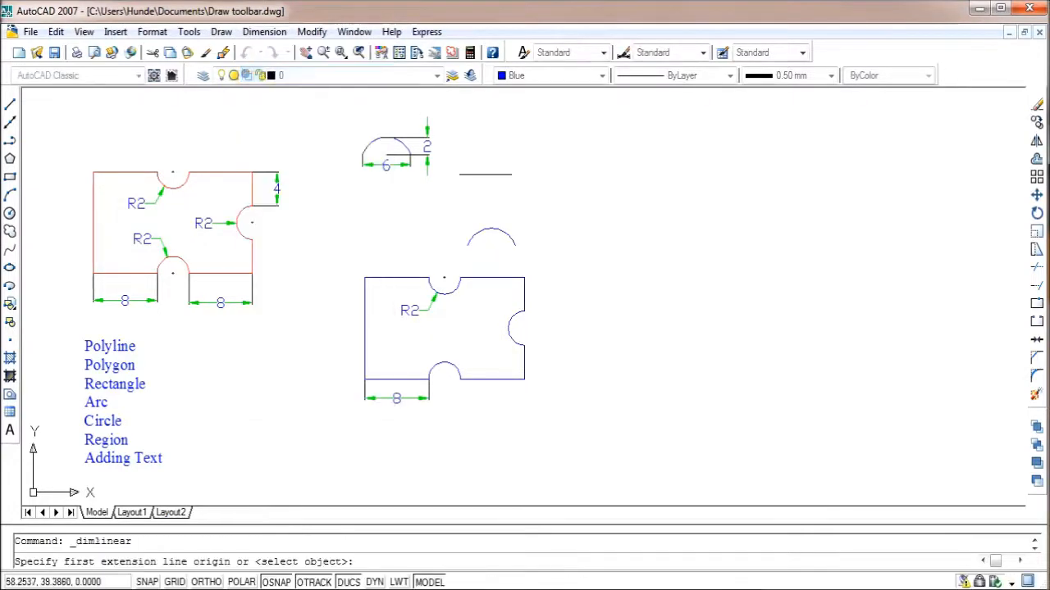
pyautogui.click(525, 280)
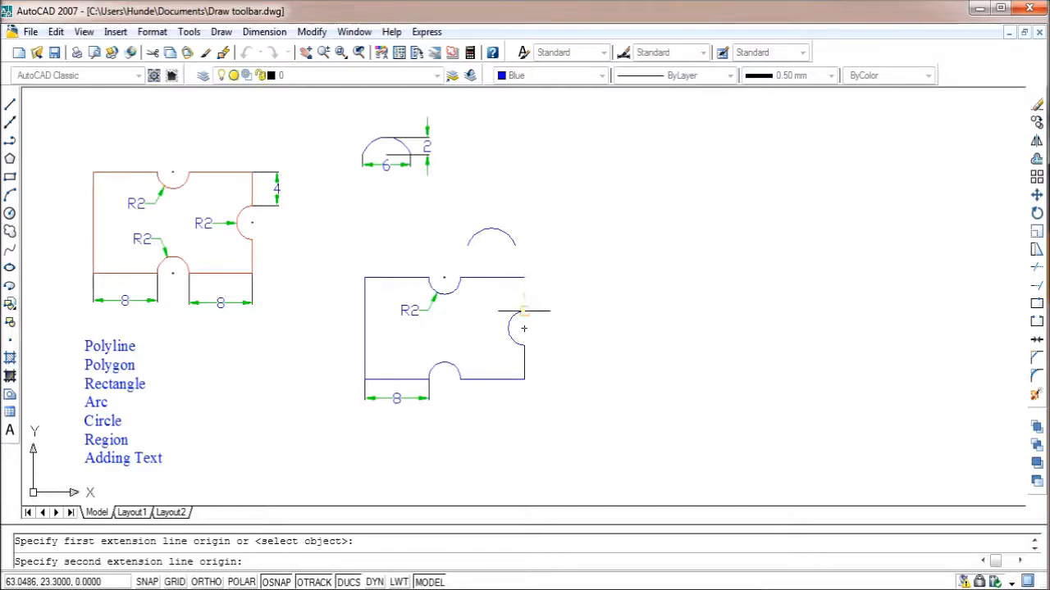
pyautogui.click(523, 312)
pyautogui.click(551, 325)
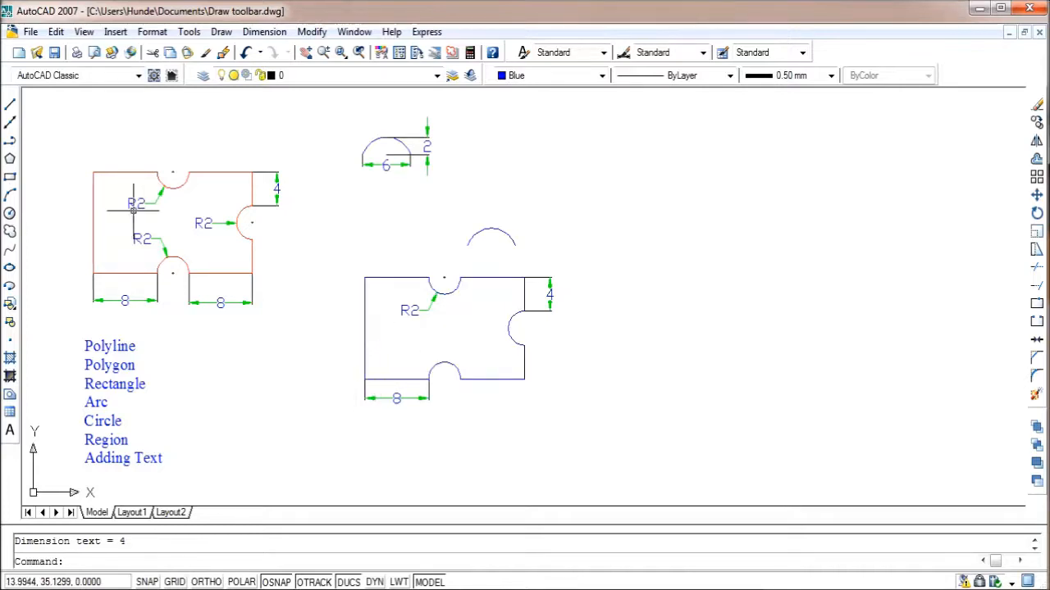
# Step: Draw a freehand rectangle by two opposite corners in the empty space above and to the right of the new plate
pyautogui.click(10, 178)
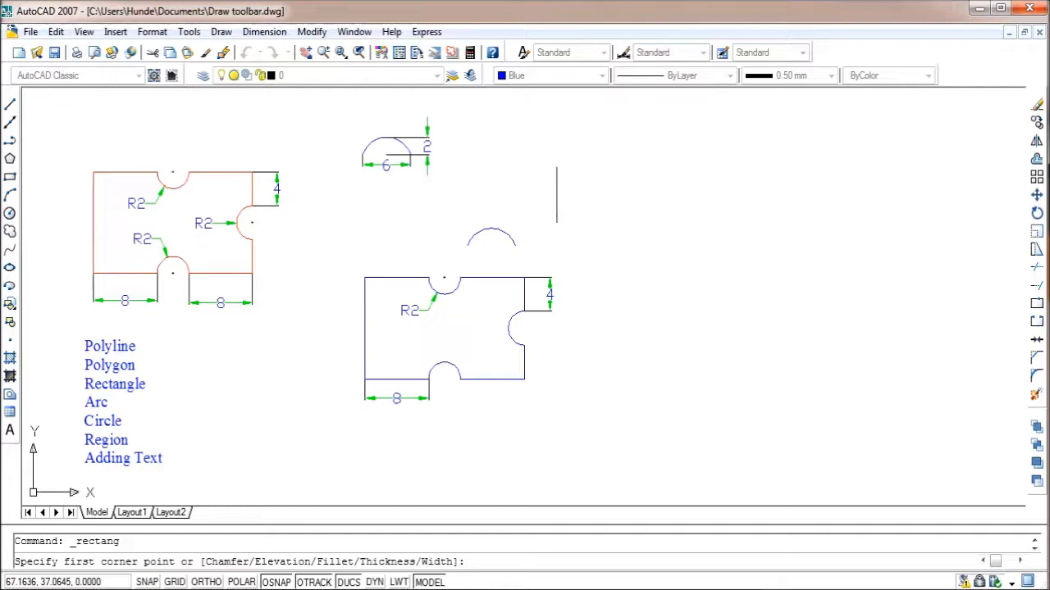
pyautogui.click(556, 195)
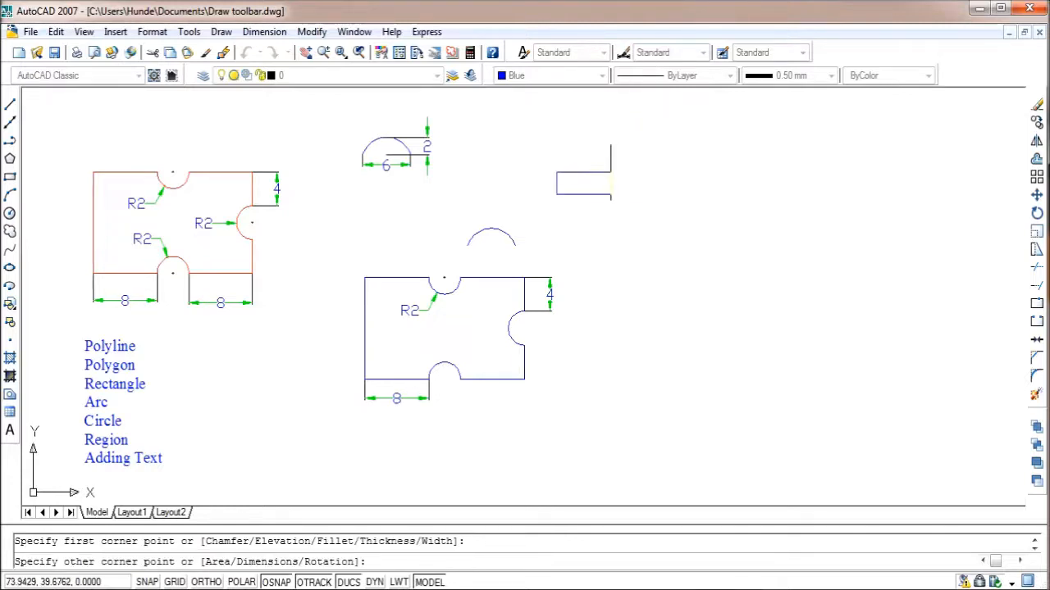
pyautogui.click(697, 110)
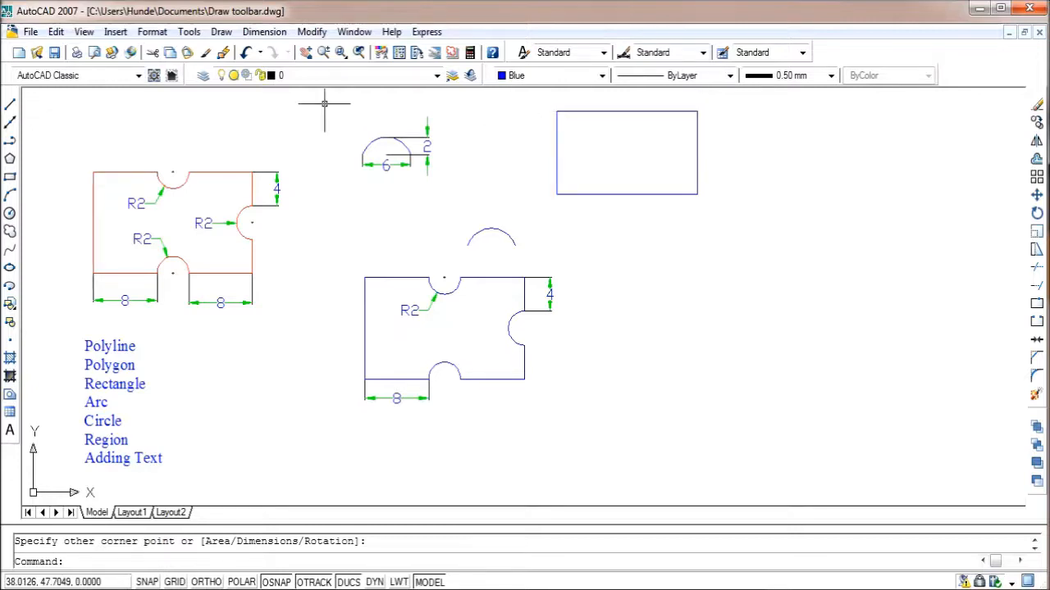
pyautogui.click(10, 177)
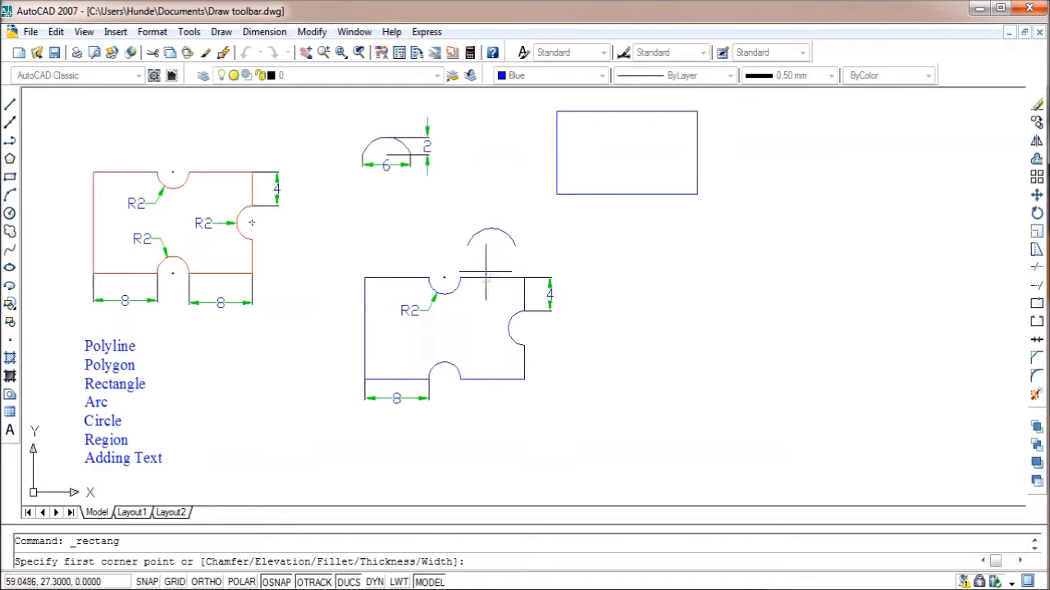
pyautogui.click(647, 357)
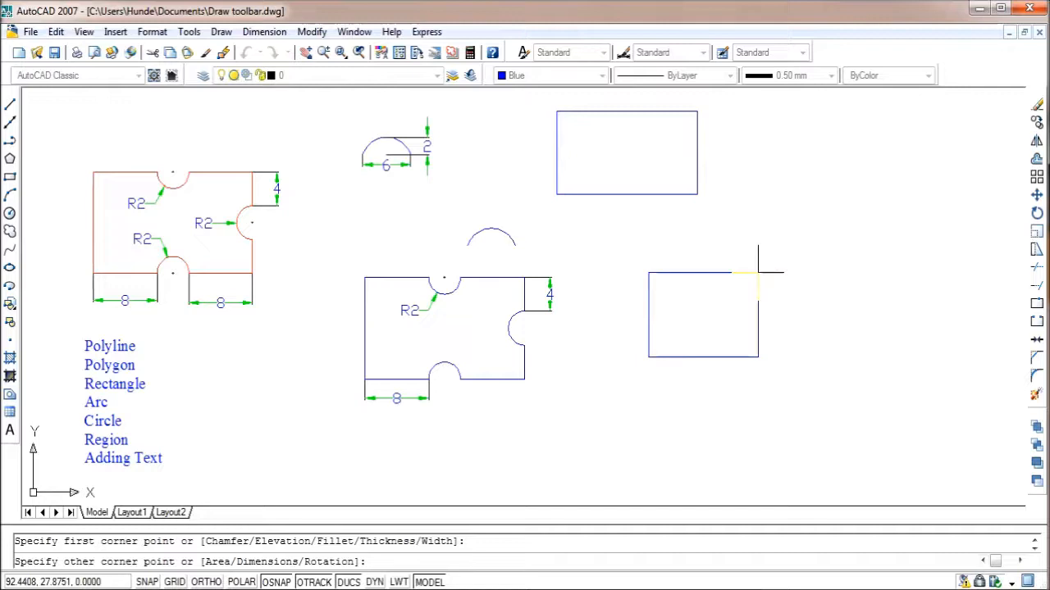
pyautogui.write('@20,10')
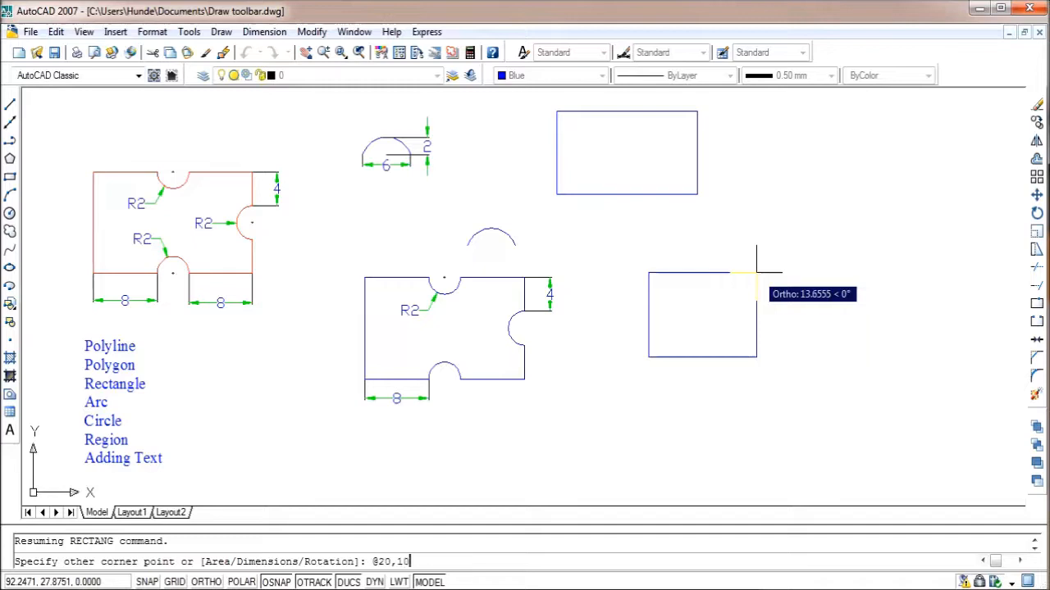
pyautogui.press('Return')
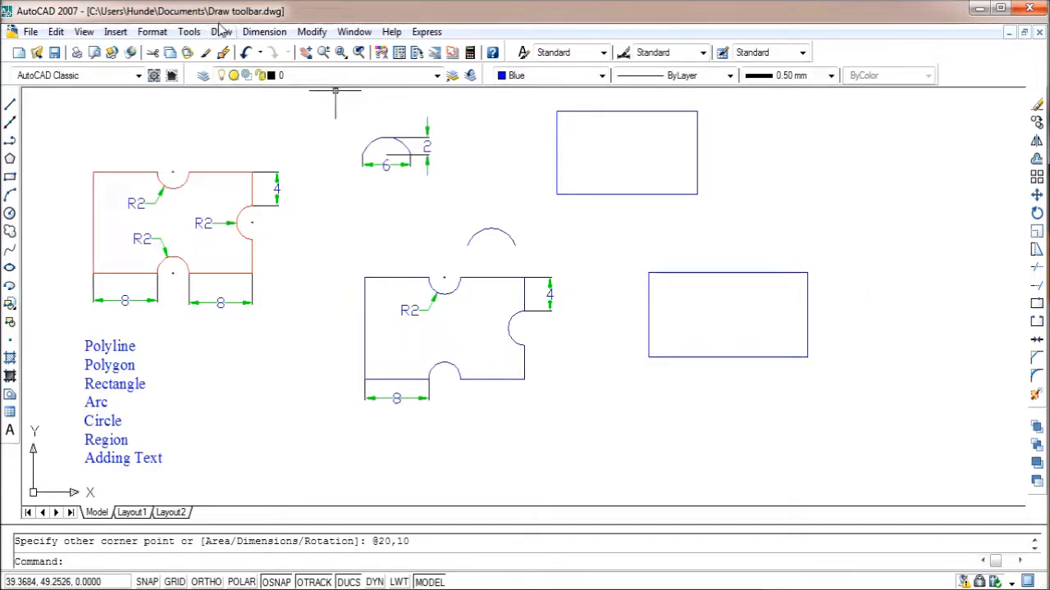
pyautogui.click(264, 32)
pyautogui.click(267, 74)
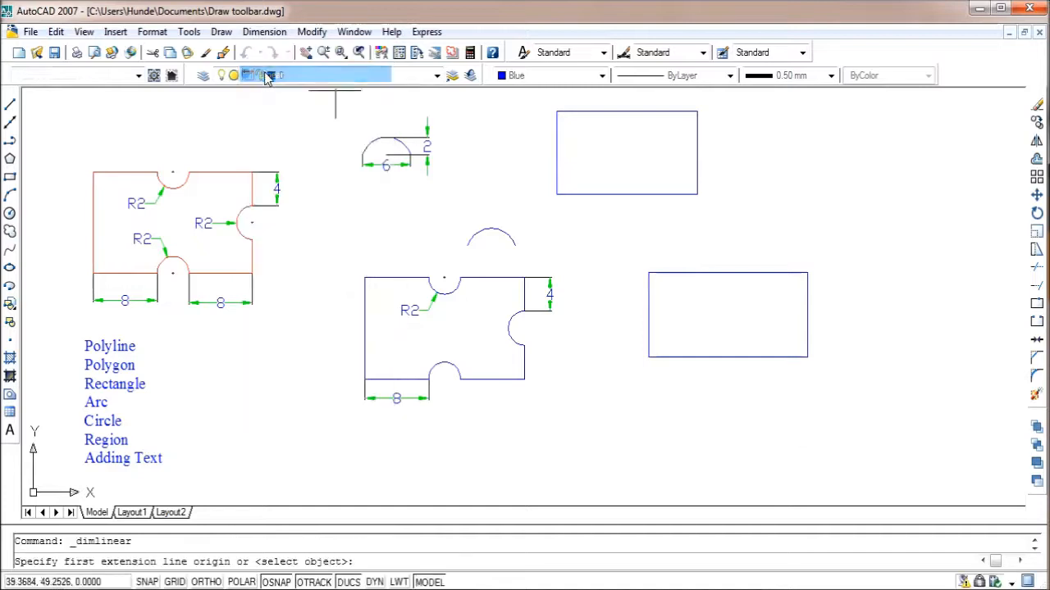
pyautogui.click(648, 272)
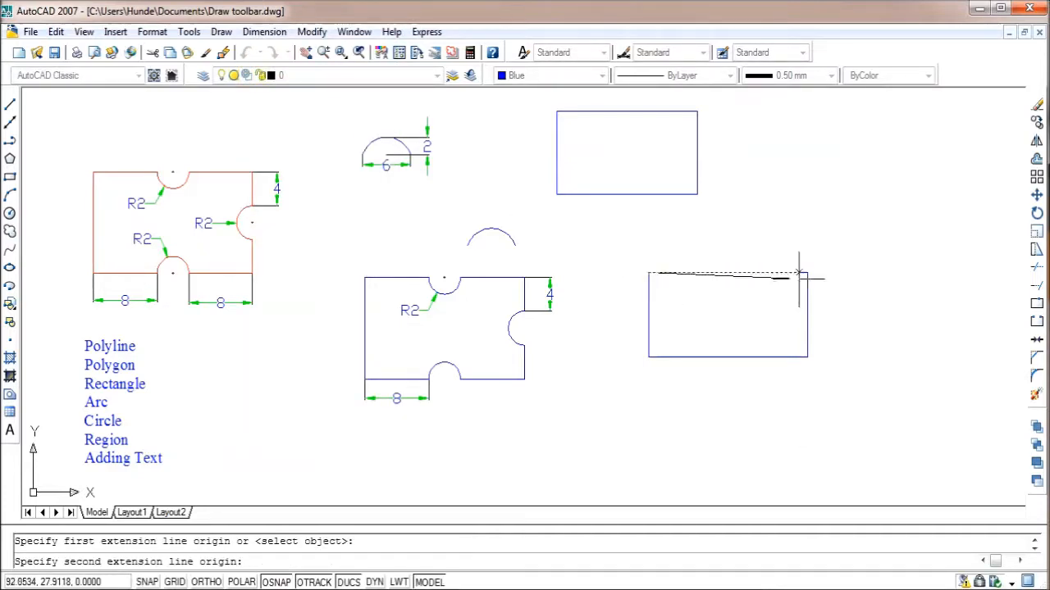
pyautogui.click(807, 272)
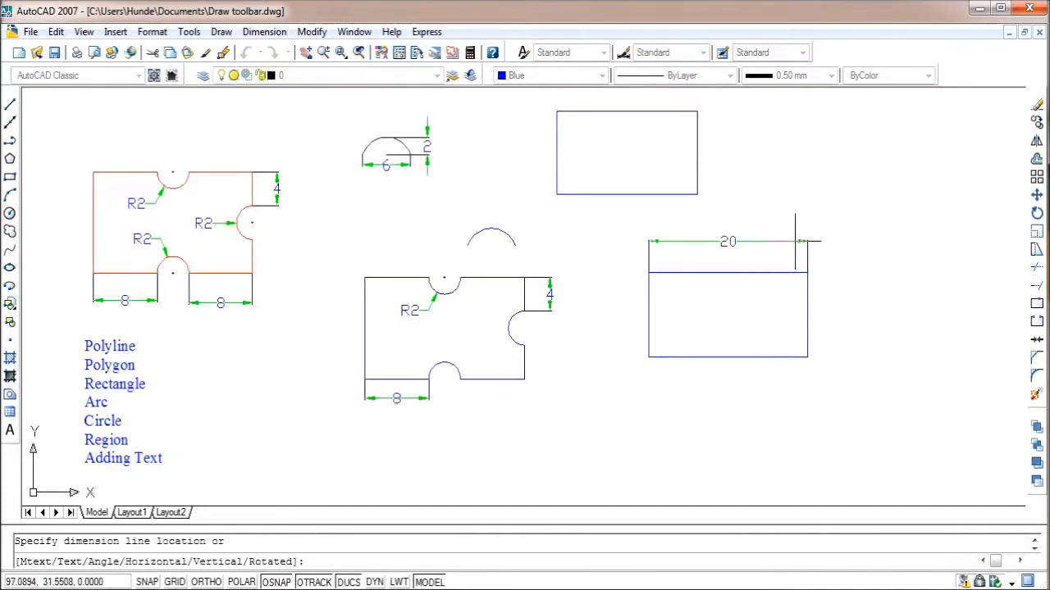
pyautogui.click(800, 241)
pyautogui.click(264, 31)
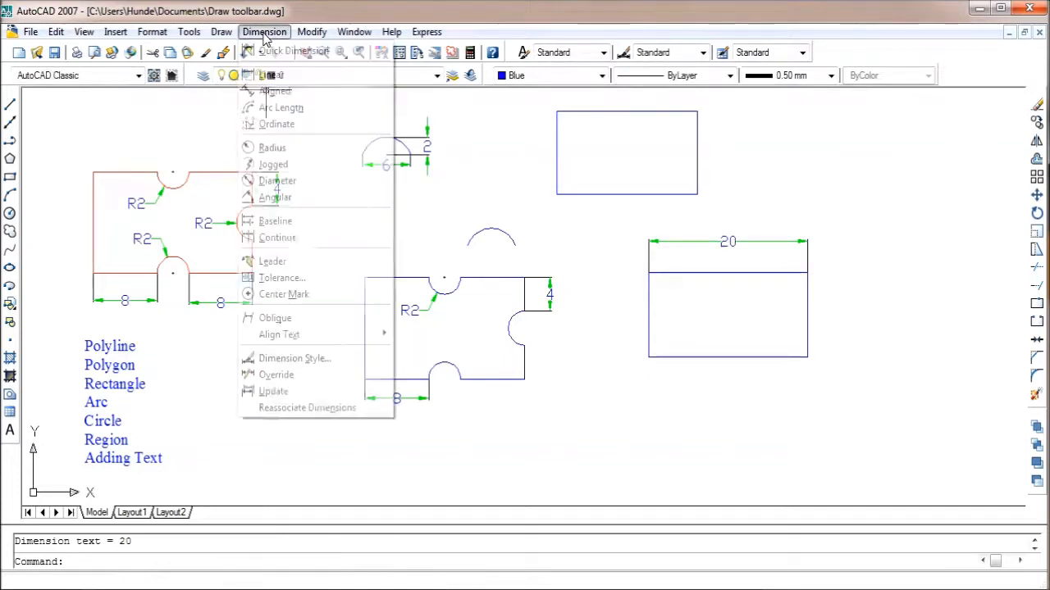
pyautogui.click(271, 75)
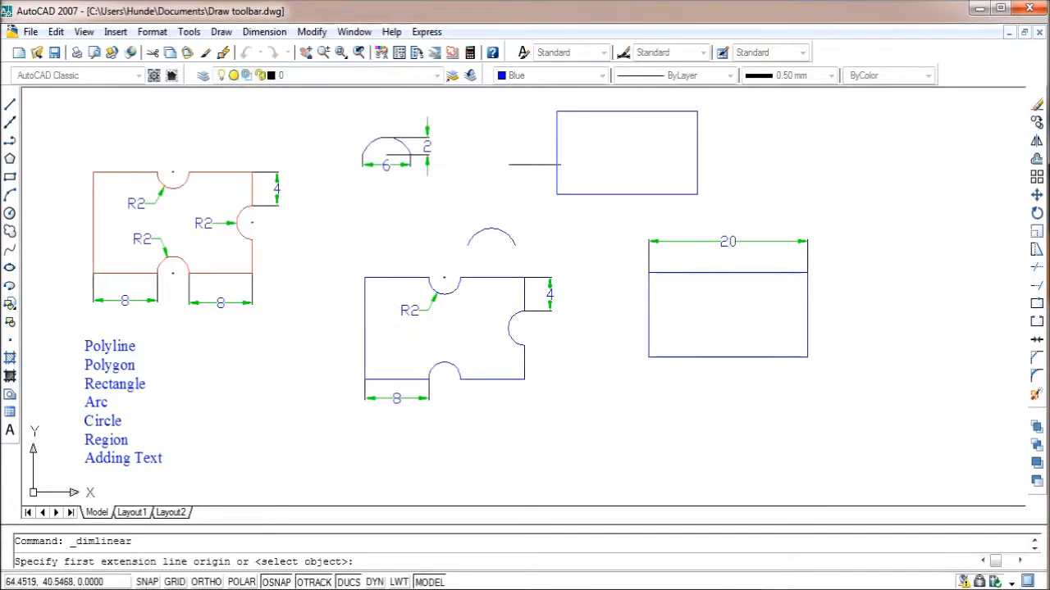
pyautogui.click(807, 272)
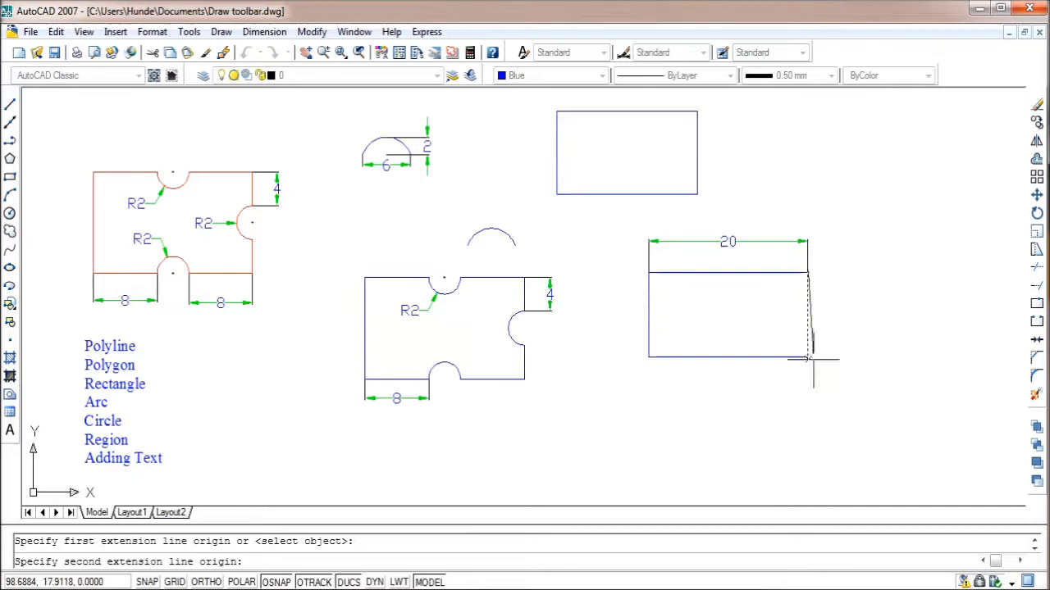
pyautogui.click(808, 356)
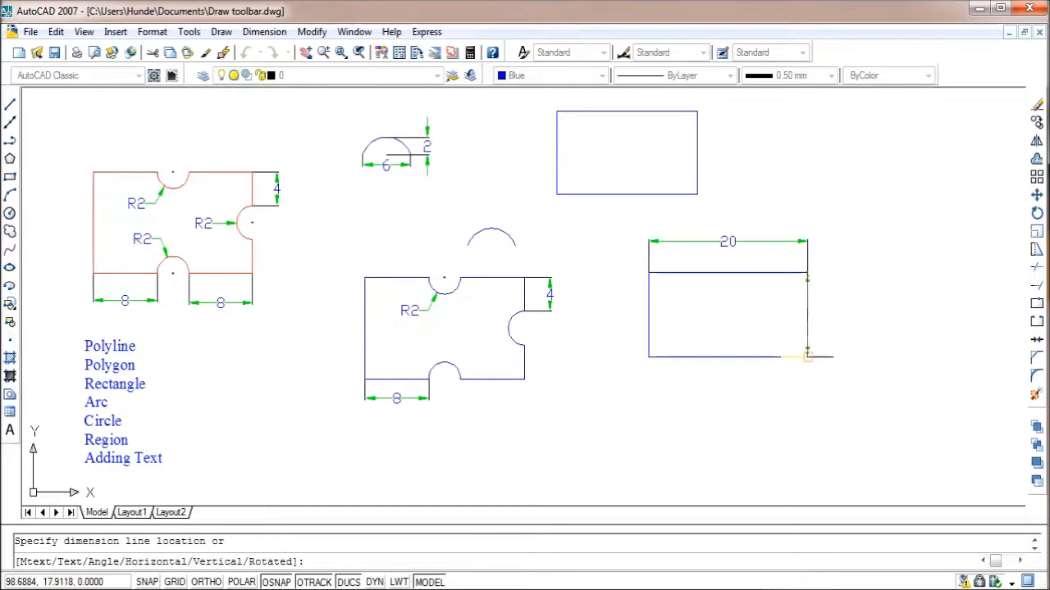
pyautogui.click(848, 352)
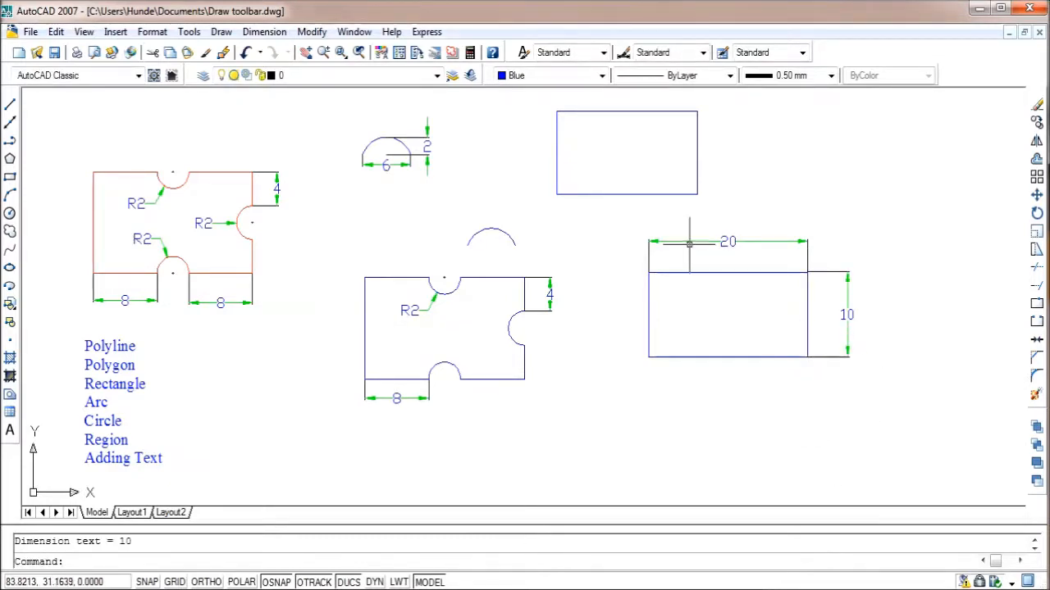
pyautogui.click(727, 241)
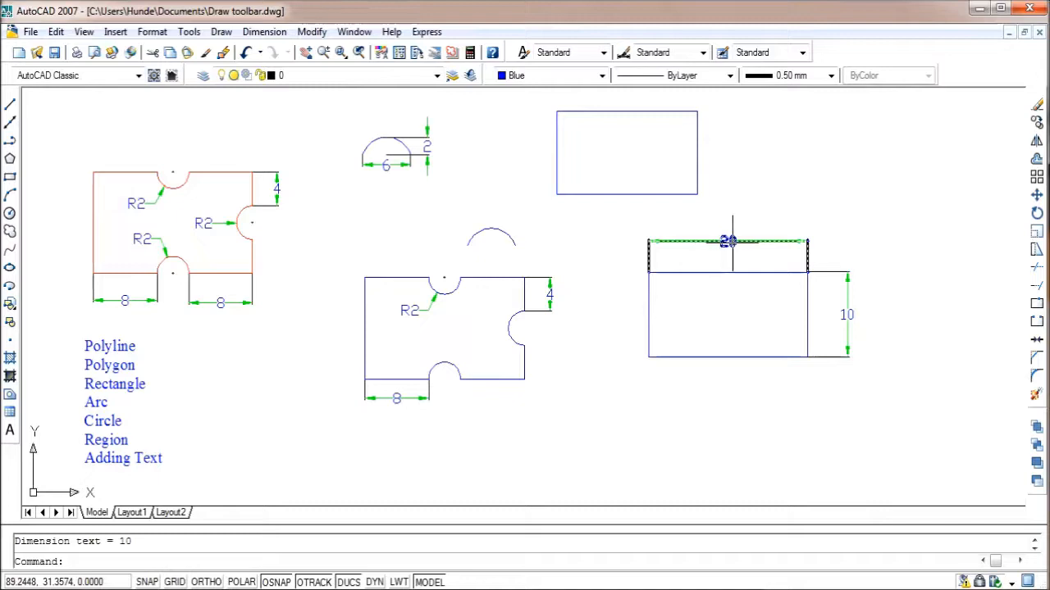
pyautogui.press('Escape')
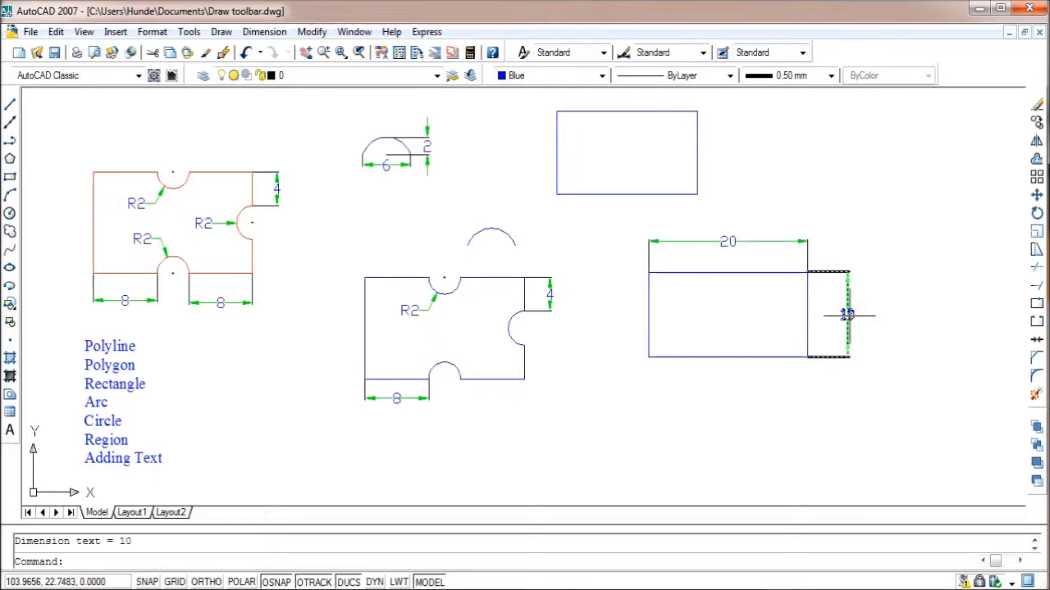
pyautogui.click(866, 390)
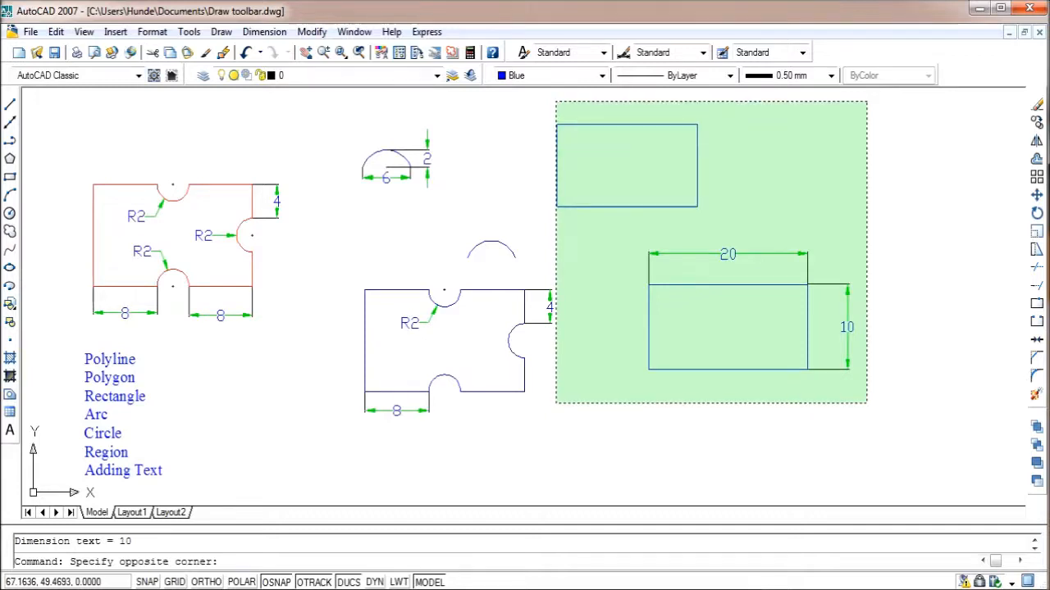
pyautogui.click(556, 102)
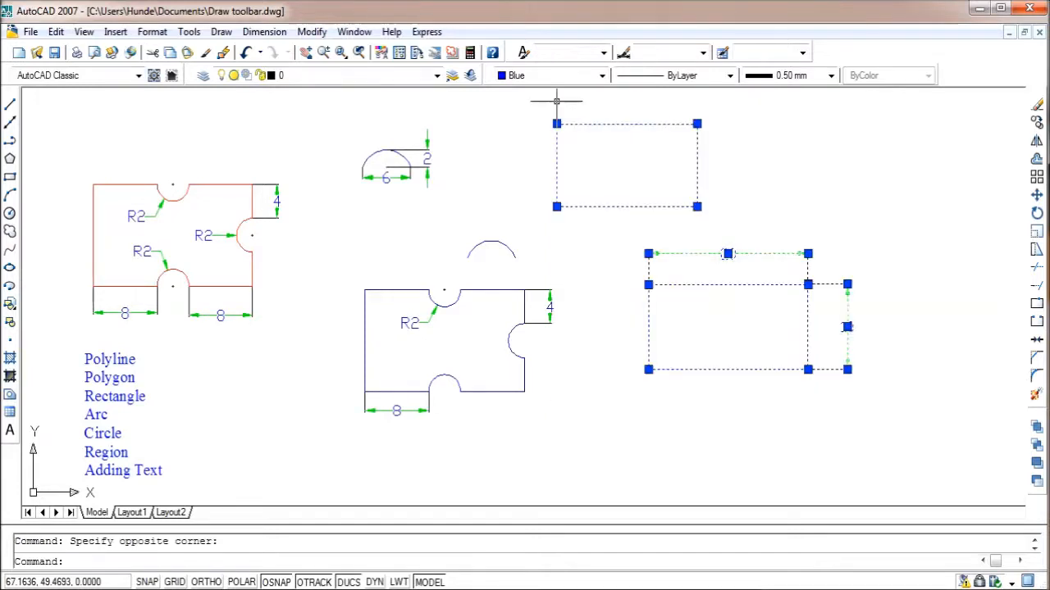
pyautogui.click(1036, 105)
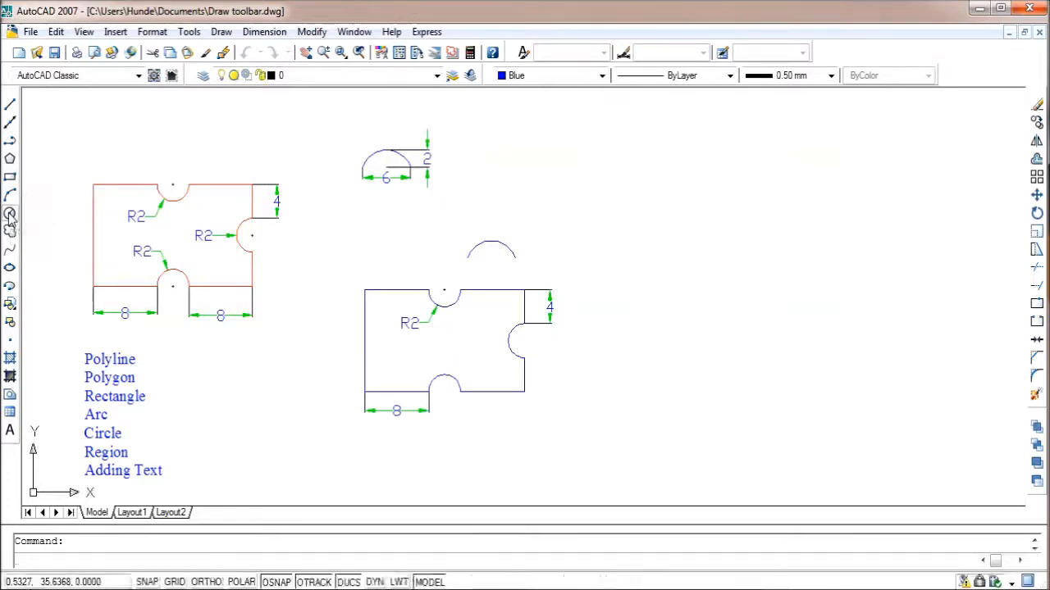
# Step: Draw a circle of radius 7 in the empty space above and to the right of the new plate
pyautogui.click(10, 214)
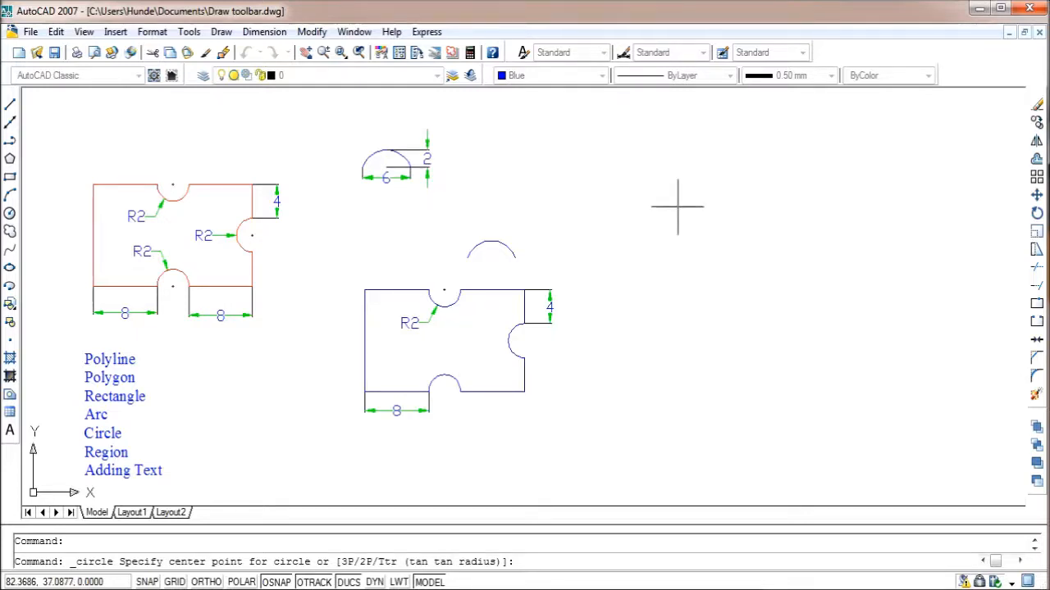
pyautogui.click(677, 206)
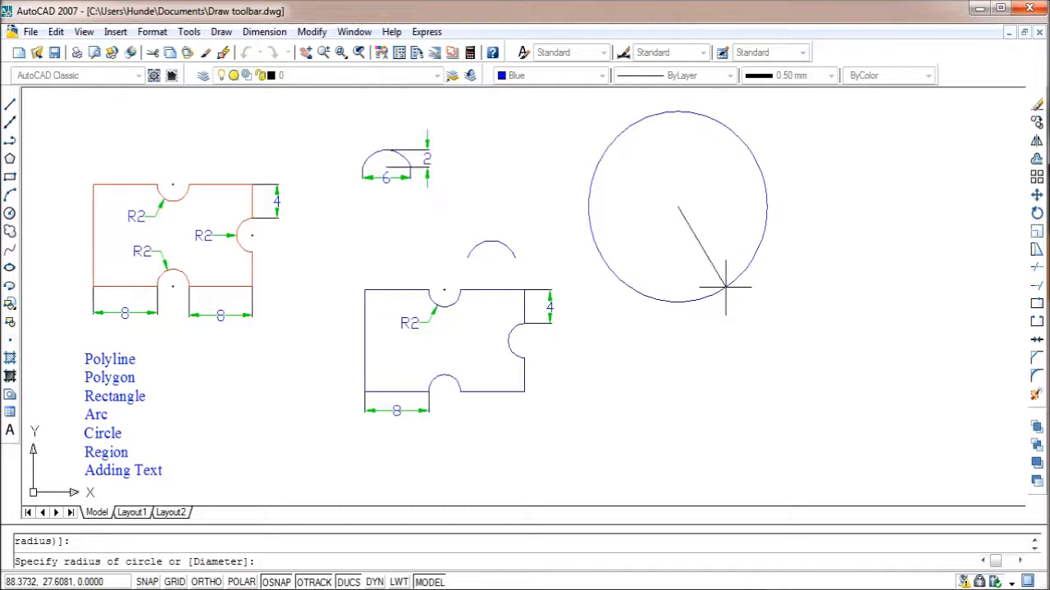
pyautogui.write('7')
pyautogui.press('Return')
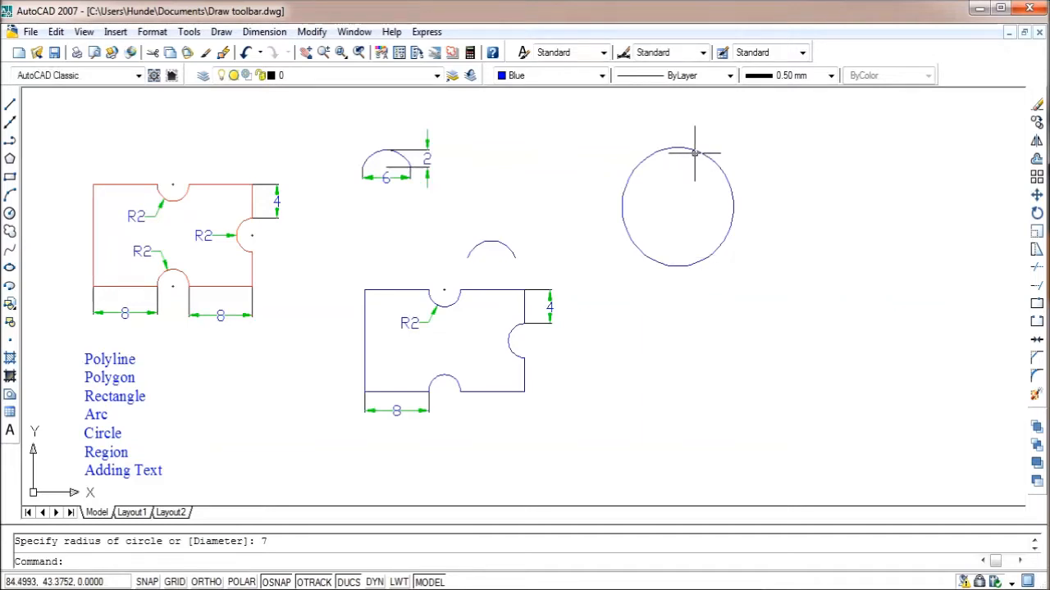
# Step: Add a radius dimension to the new circle, placing its text just outside the circle's upper right edge
pyautogui.click(265, 31)
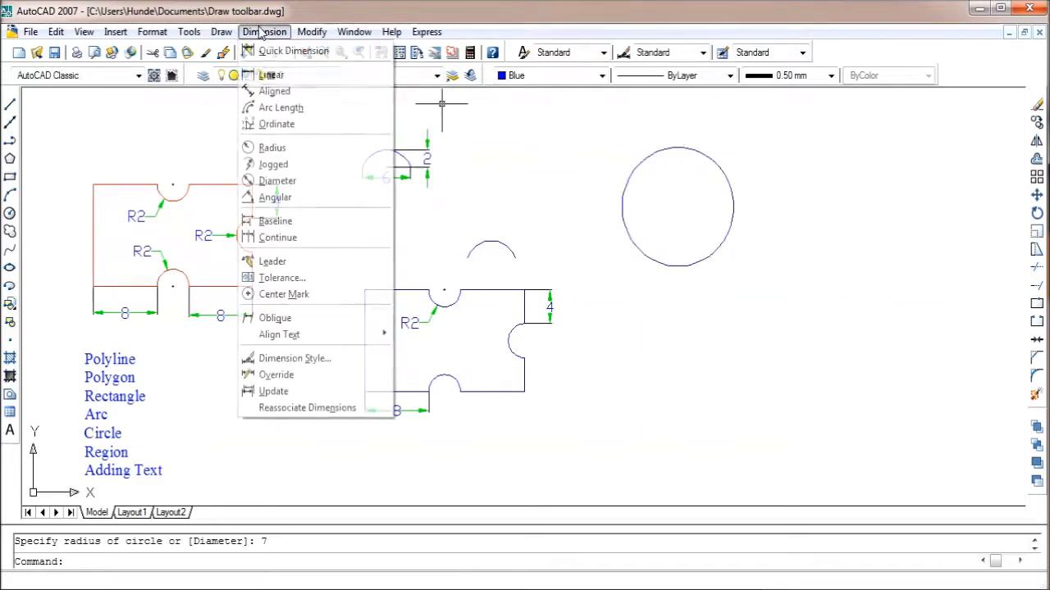
pyautogui.click(271, 148)
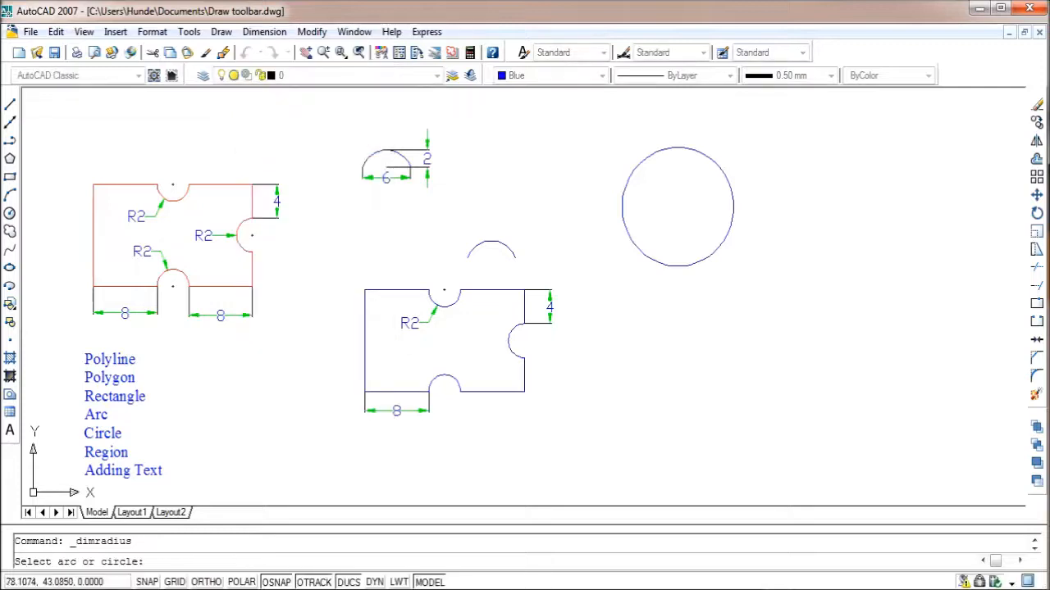
pyautogui.click(694, 148)
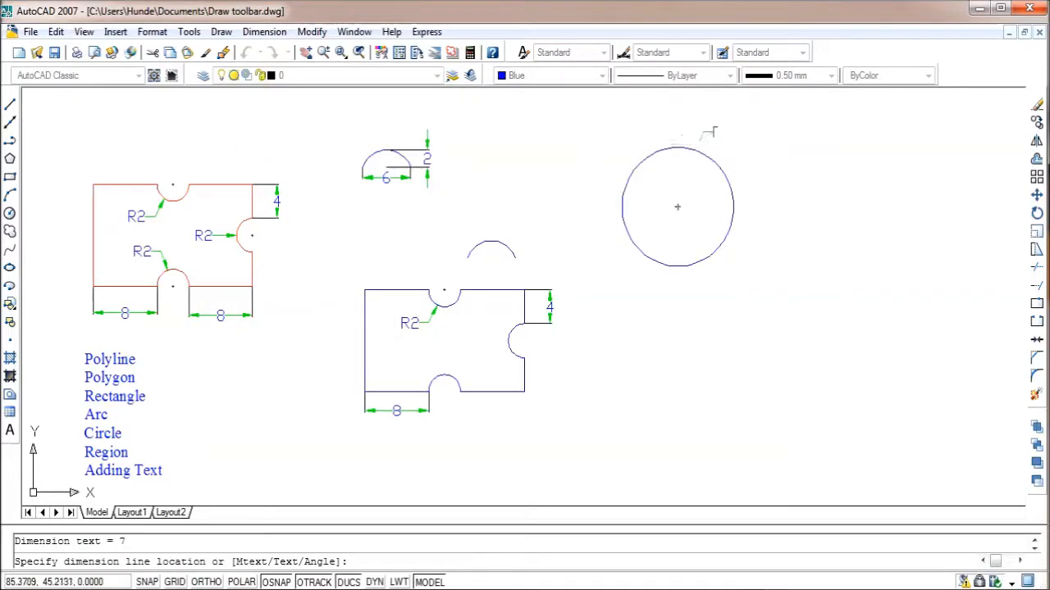
pyautogui.click(708, 133)
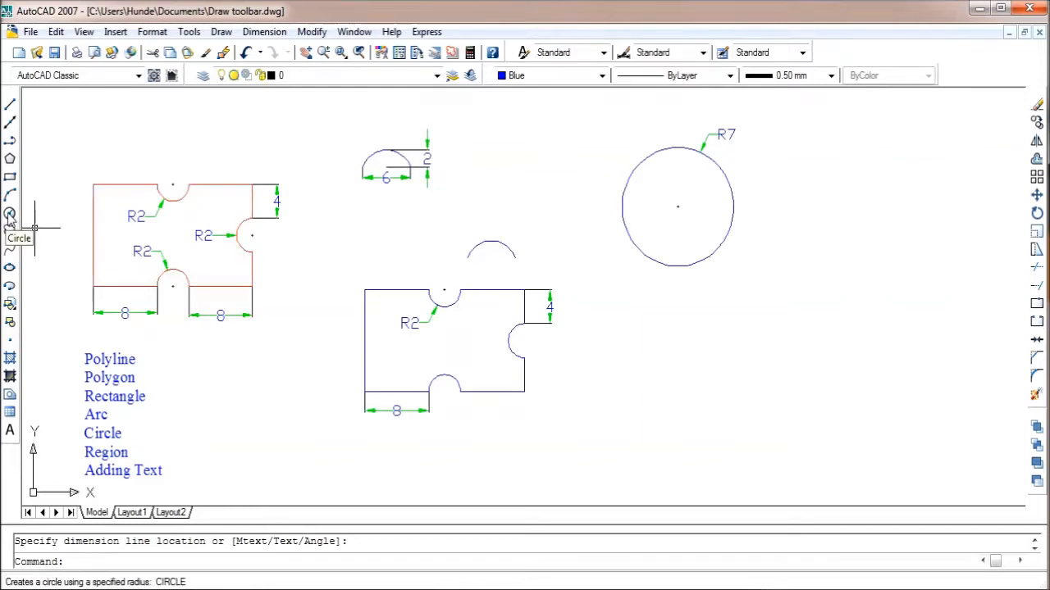
# Step: Draw a second circle freehand to the right of the dimensioned one, with a radius of about 5.84
pyautogui.click(9, 215)
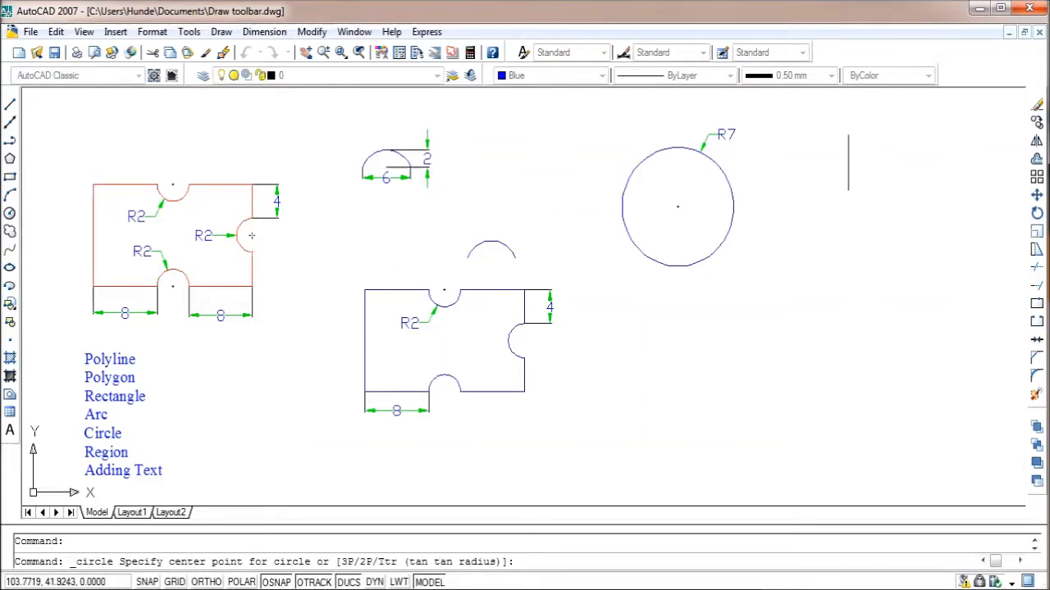
pyautogui.click(866, 182)
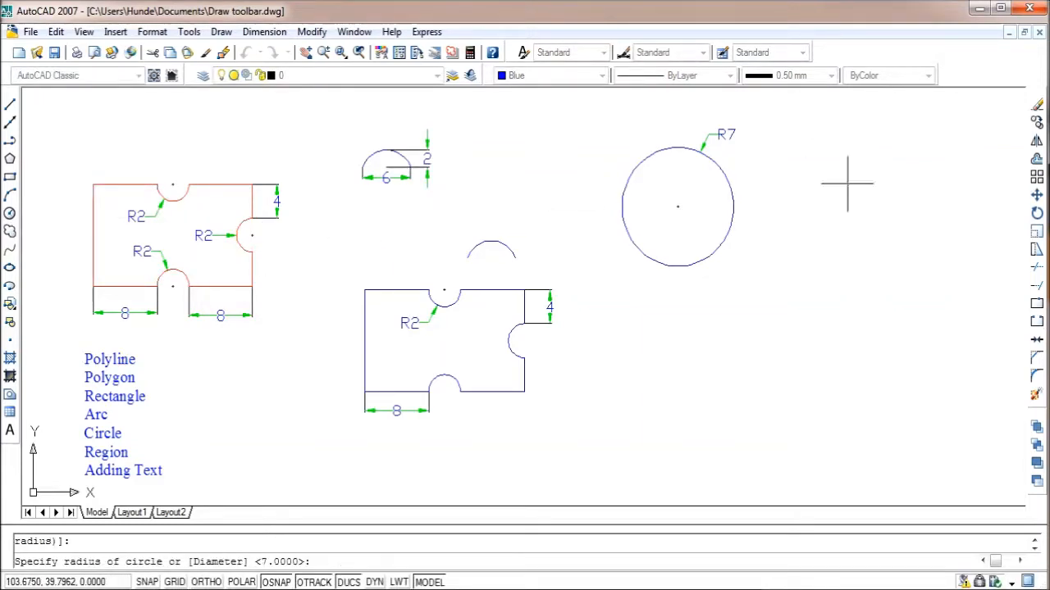
pyautogui.click(867, 227)
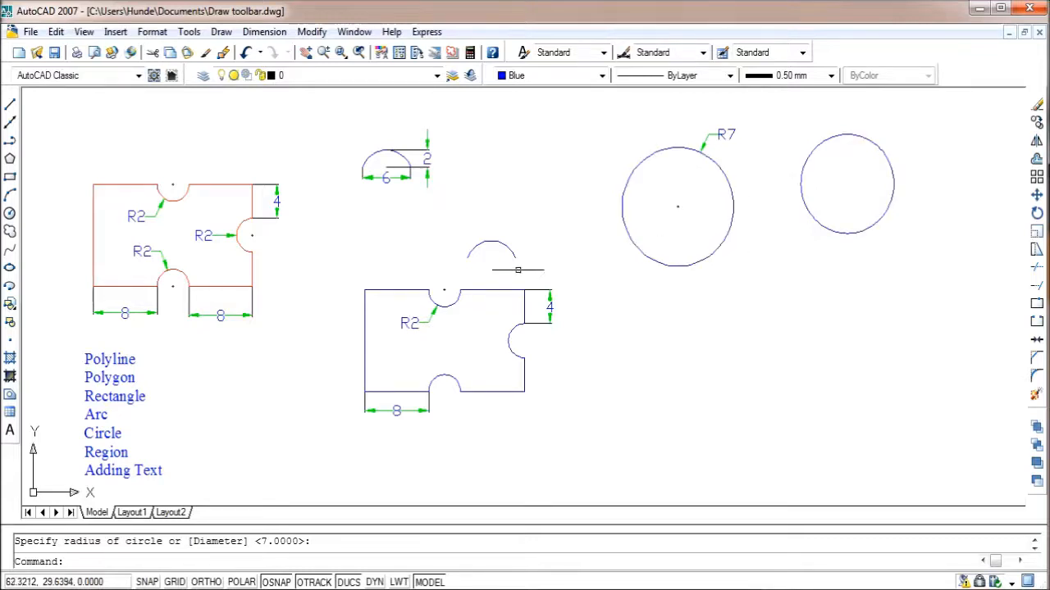
# Step: Draw a circle of radius 6 tangent to the facing sides of the two circles using the Ttr option
pyautogui.click(9, 214)
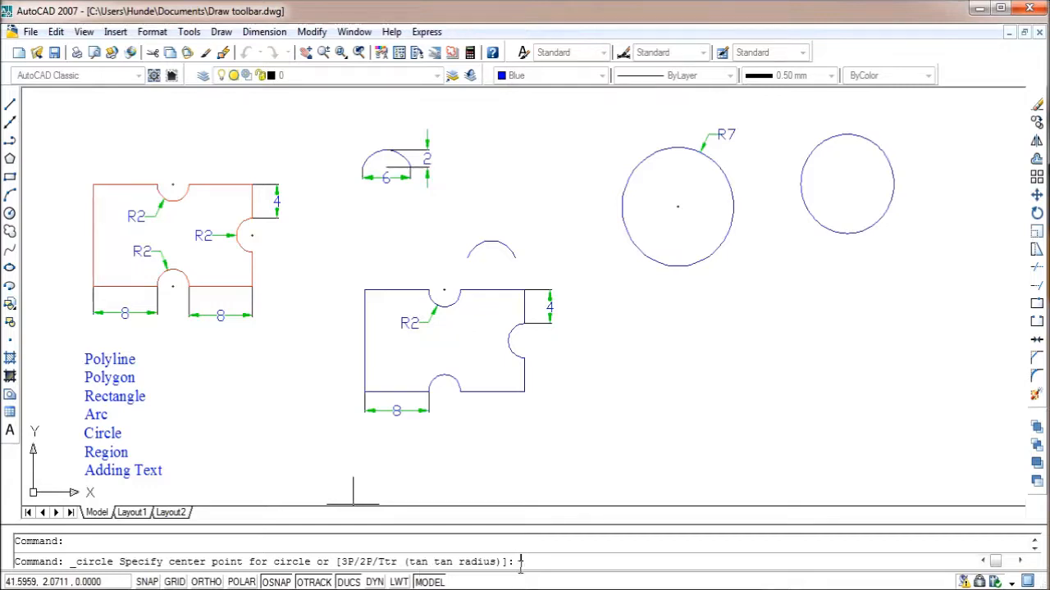
pyautogui.write('t')
pyautogui.press('Return')
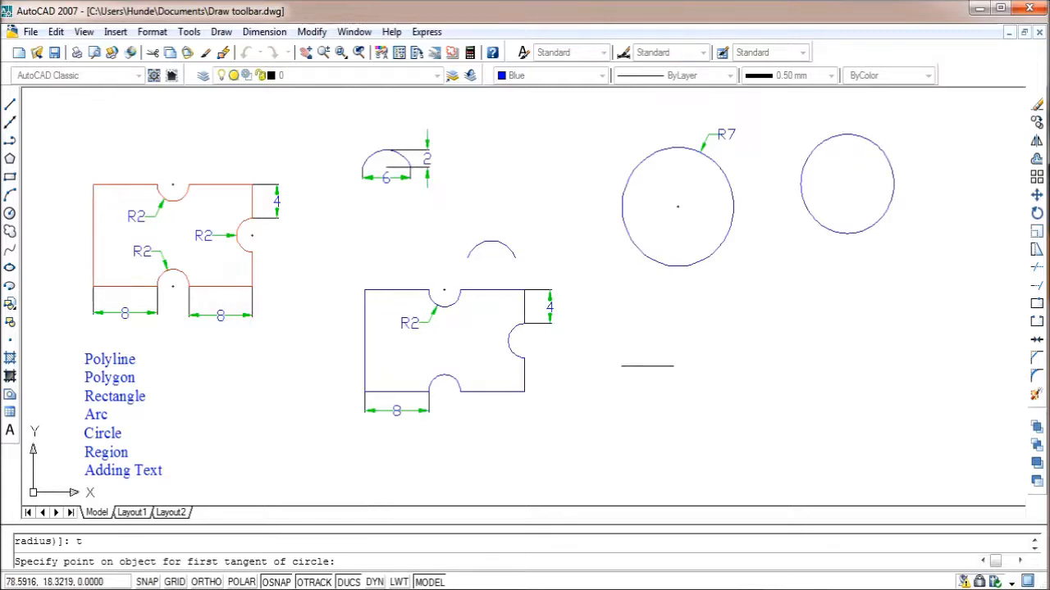
pyautogui.click(731, 220)
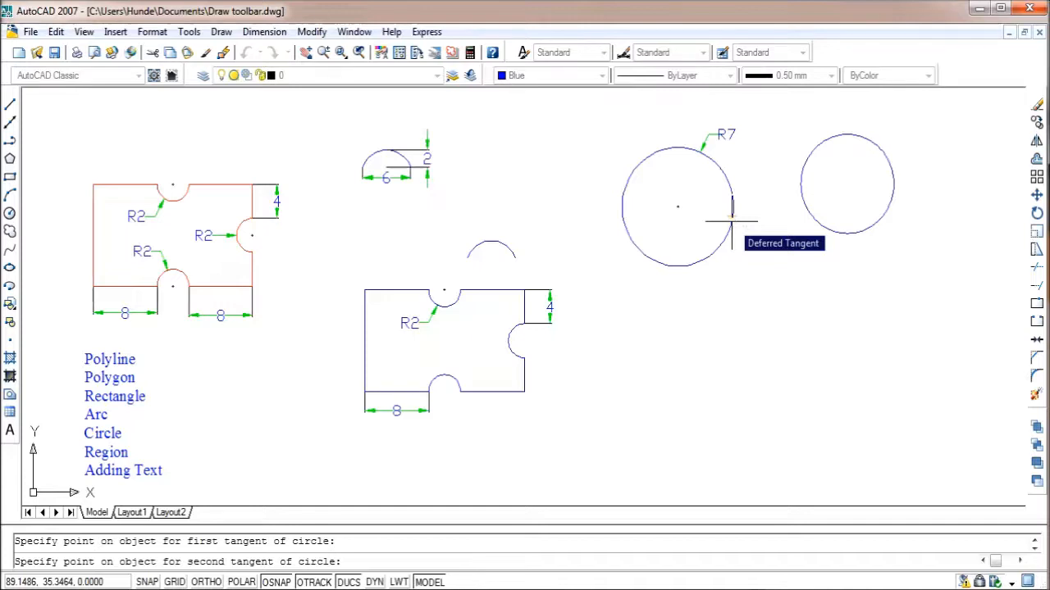
pyautogui.click(805, 207)
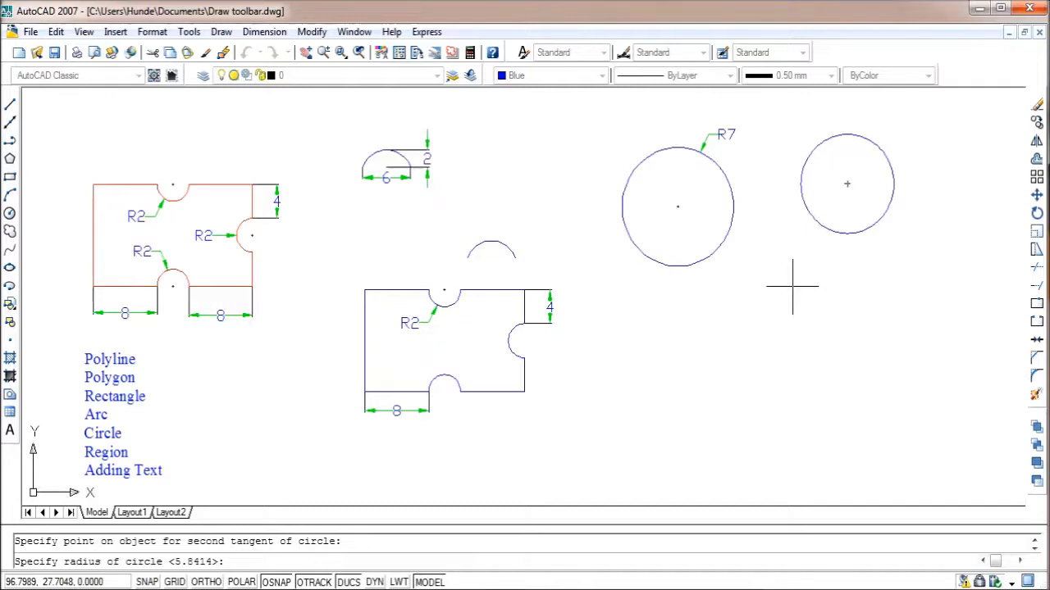
pyautogui.write('6')
pyautogui.press('Return')
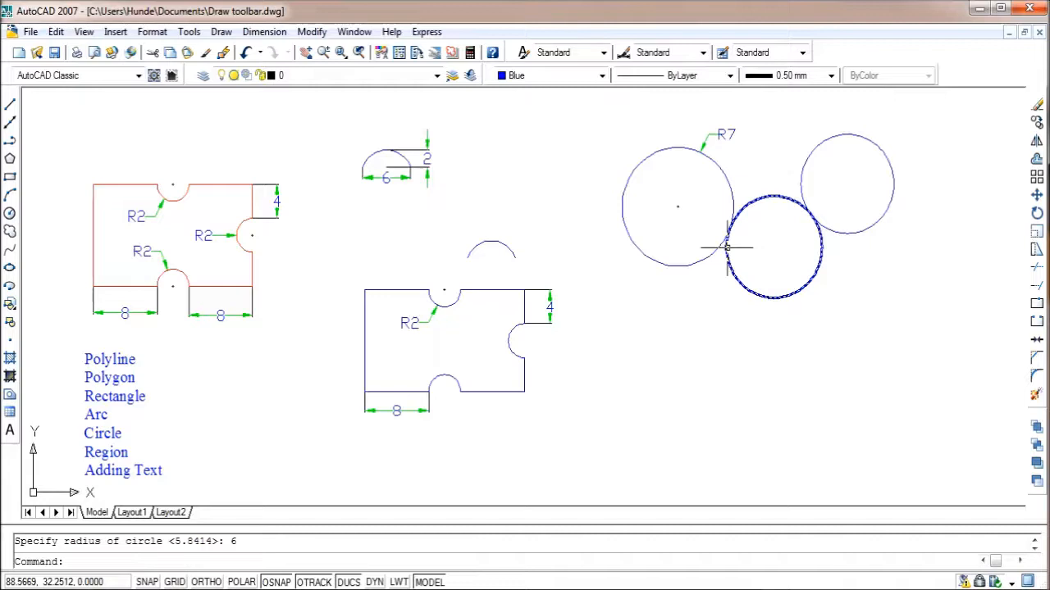
# Step: Erase the three practice circles and the radius dimension
pyautogui.click(885, 349)
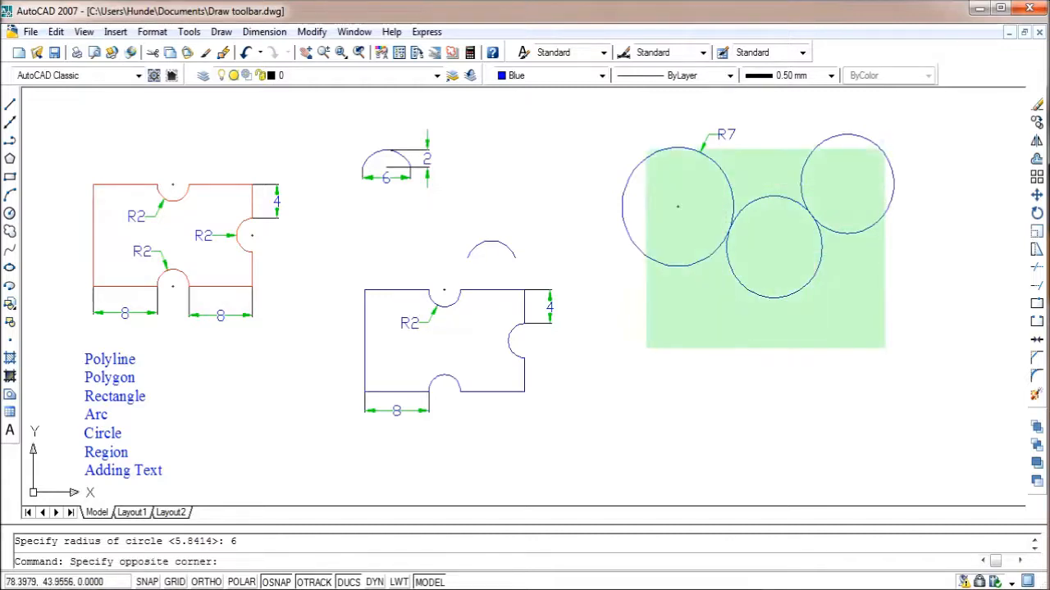
pyautogui.click(608, 120)
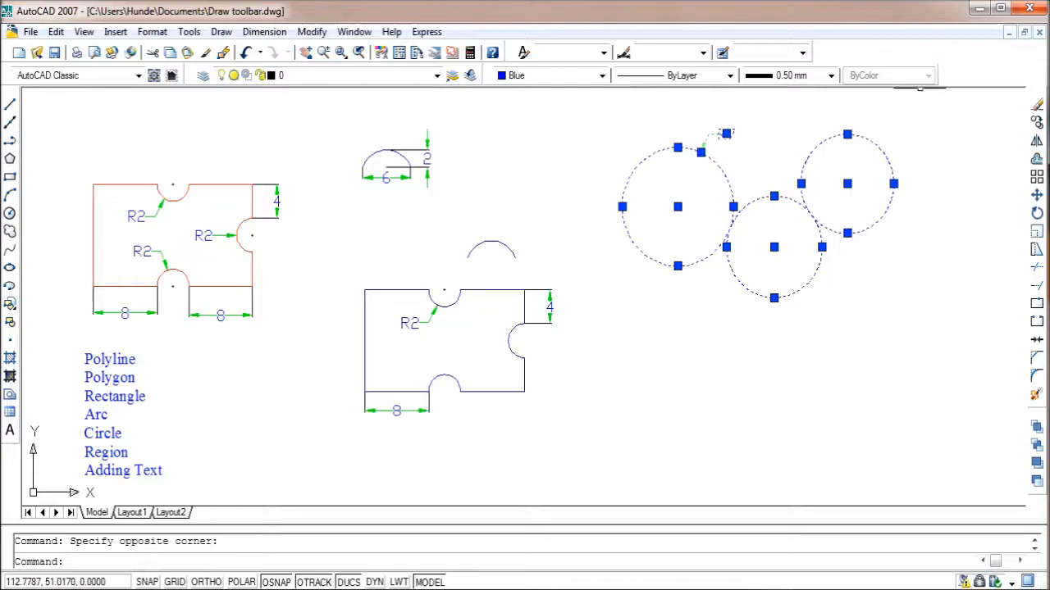
pyautogui.click(1037, 105)
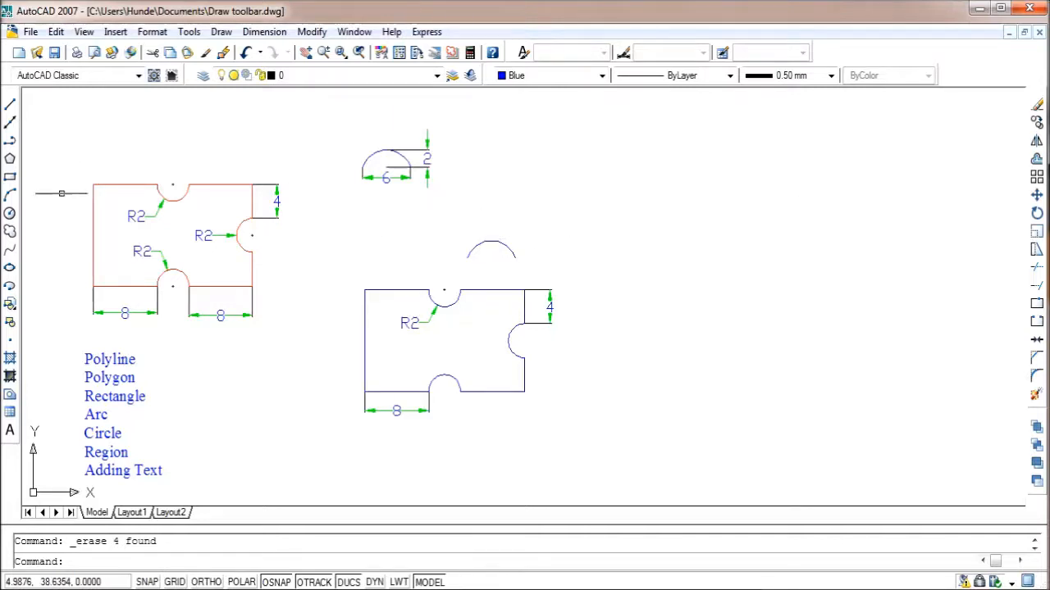
# Step: Draw a circle of radius 6 in the cleared space above and to the right of the new plate
pyautogui.click(10, 214)
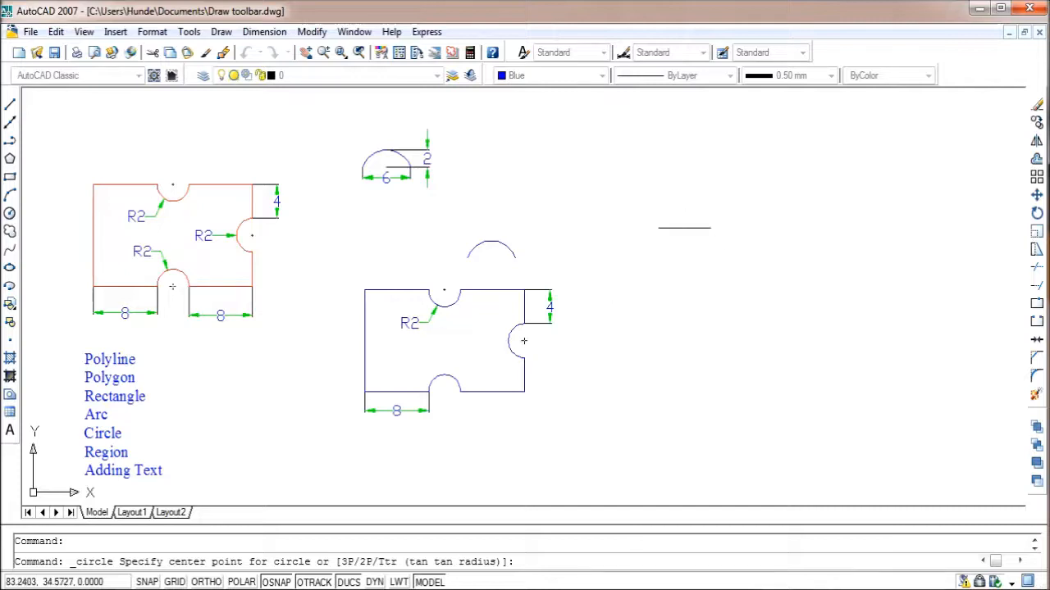
pyautogui.click(684, 226)
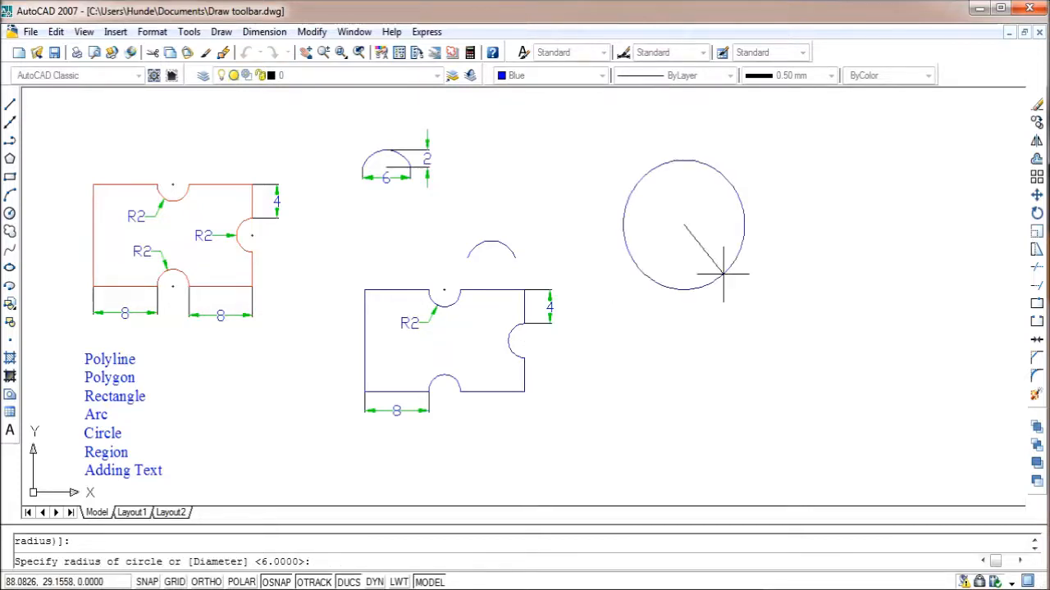
pyautogui.write('6')
pyautogui.press('Return')
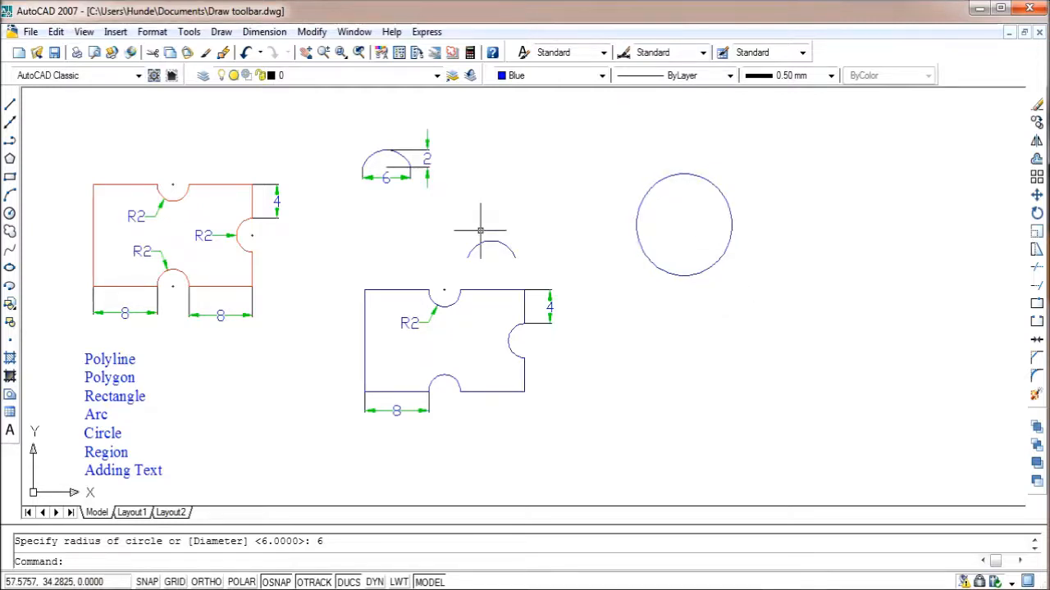
# Step: Draw a five-sided polygon centred on the radius 6 circle, inscribed in a circle of radius 6
pyautogui.click(10, 159)
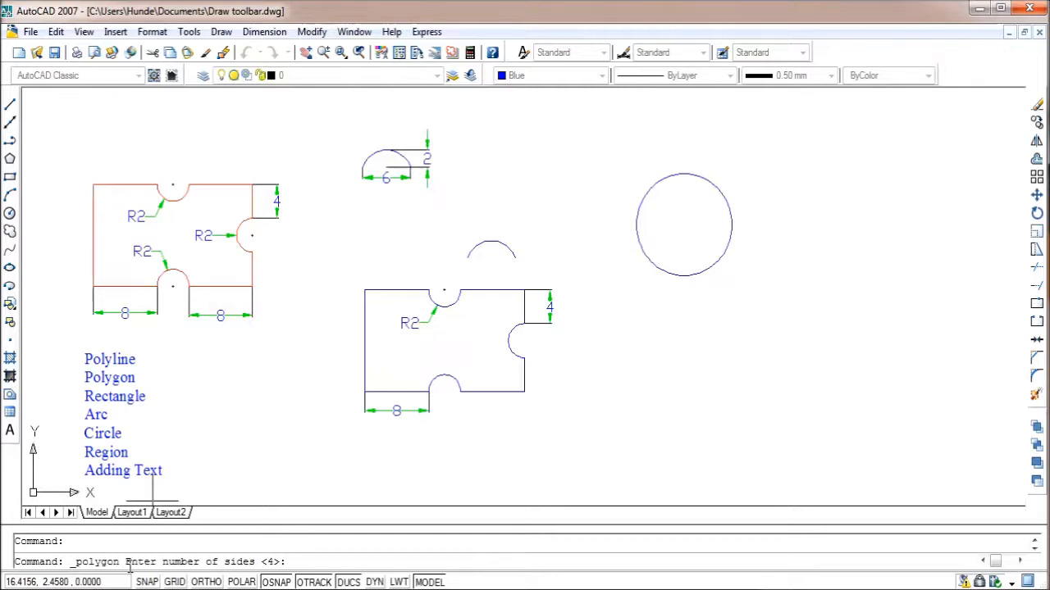
pyautogui.write('5')
pyautogui.press('Return')
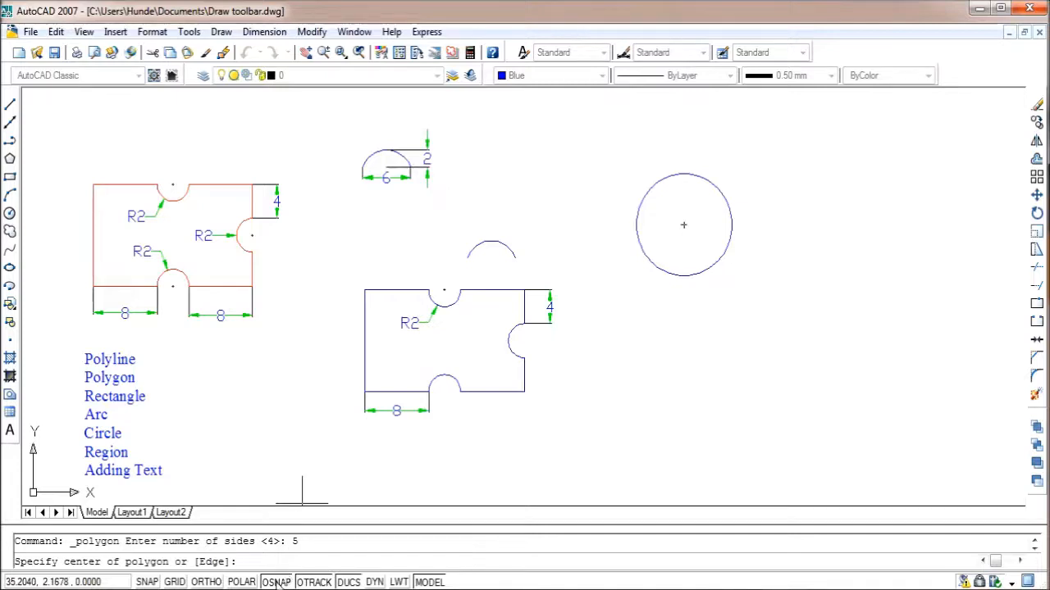
pyautogui.click(683, 223)
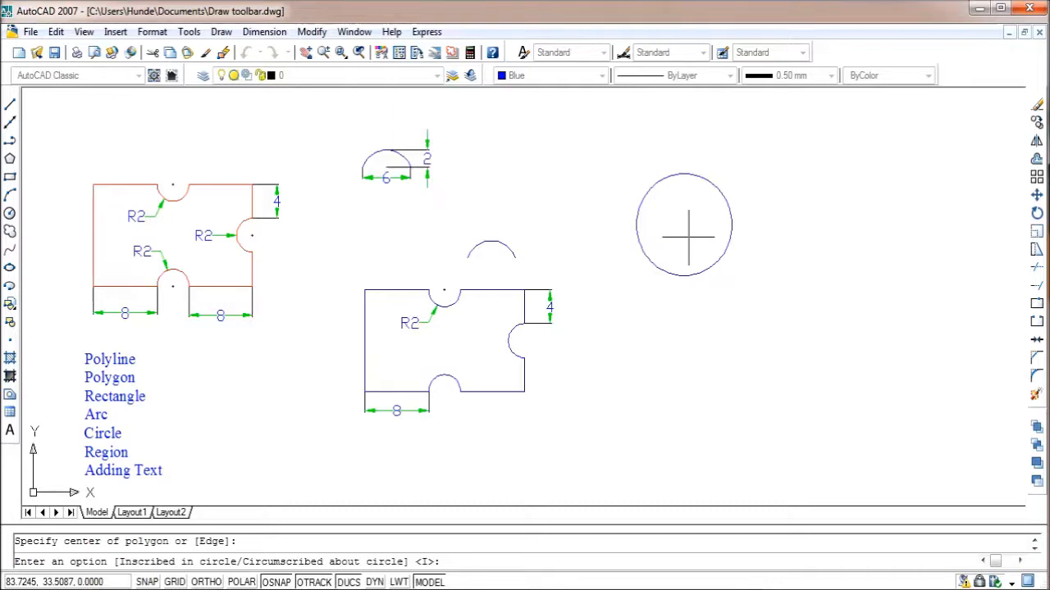
pyautogui.write('i')
pyautogui.press('Return')
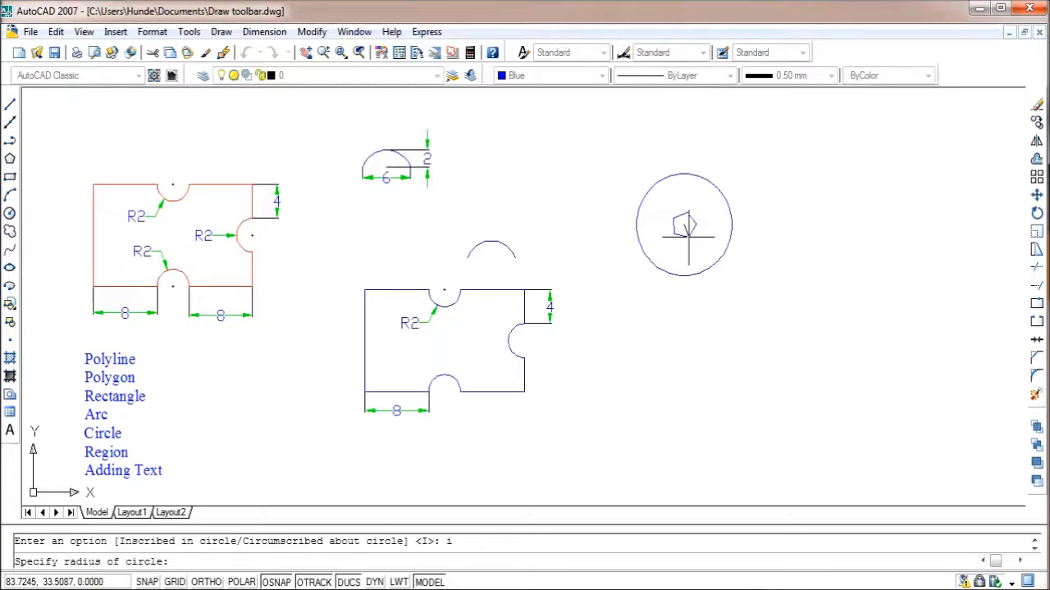
pyautogui.write('6')
pyautogui.press('Return')
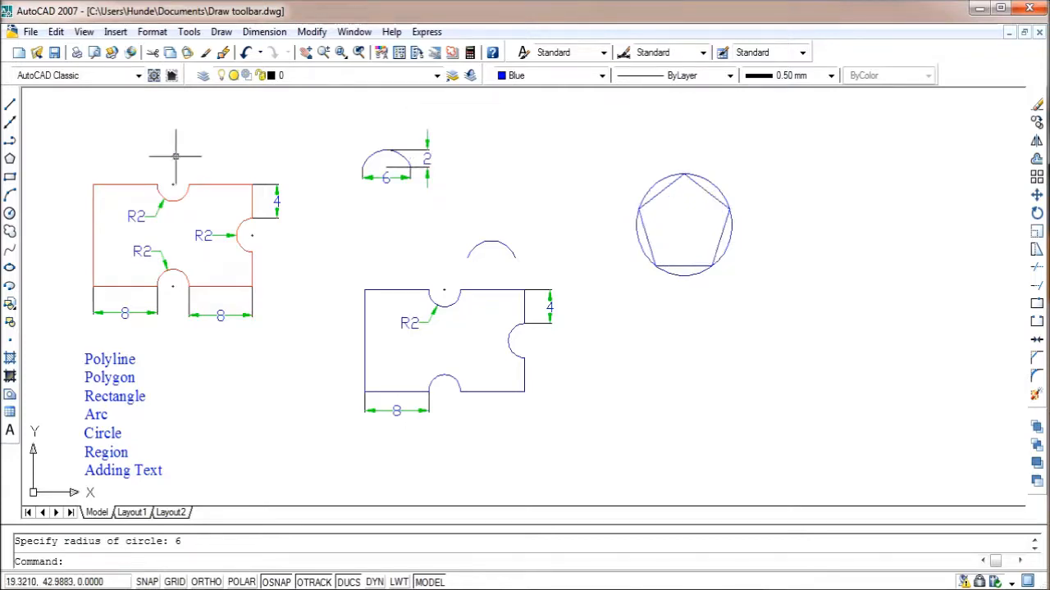
# Step: Draw a circle of radius 7 to the right of the circle containing the pentagon
pyautogui.click(10, 213)
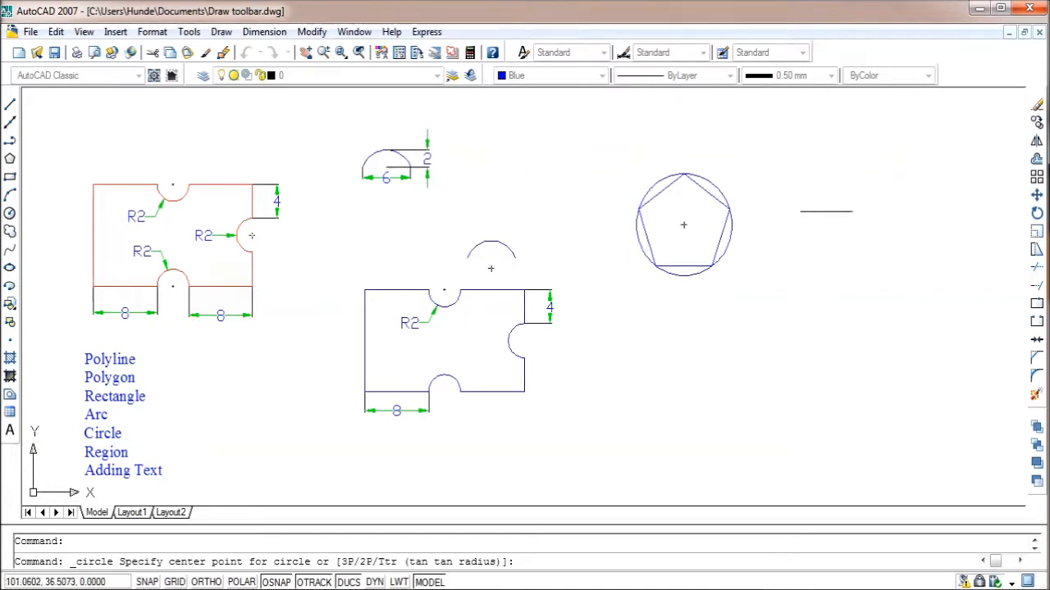
pyautogui.click(844, 227)
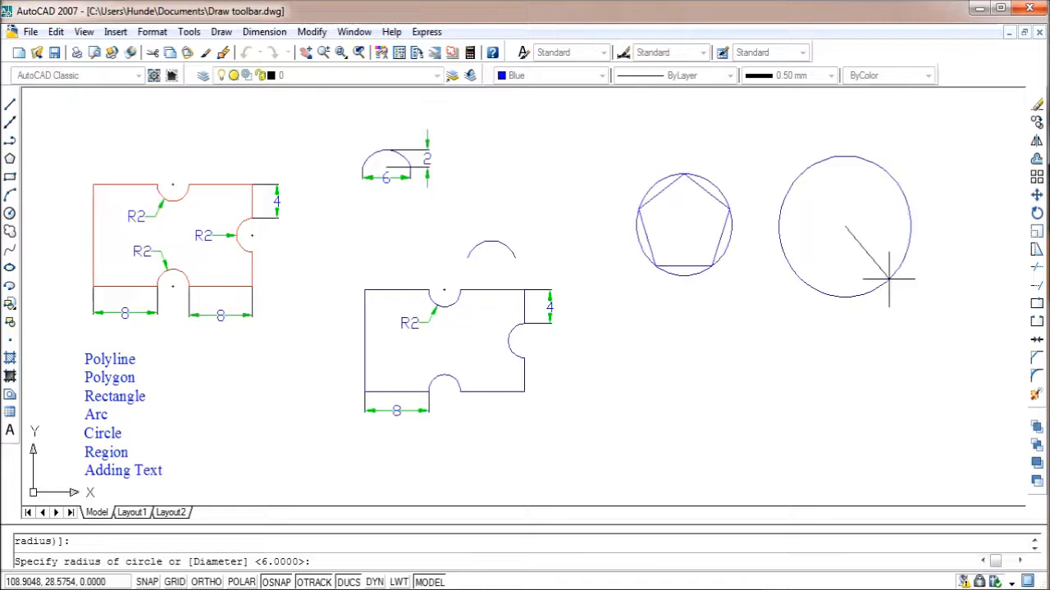
pyautogui.write('7')
pyautogui.press('Return')
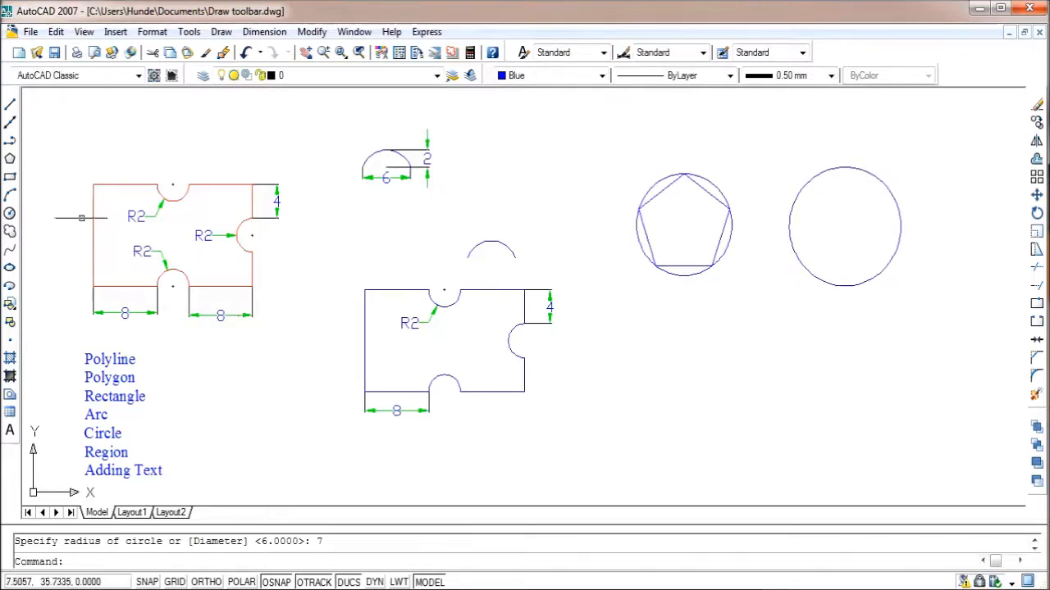
# Step: Draw a six-sided polygon centred on the radius 7 circle, circumscribed about a circle of radius 7
pyautogui.click(10, 158)
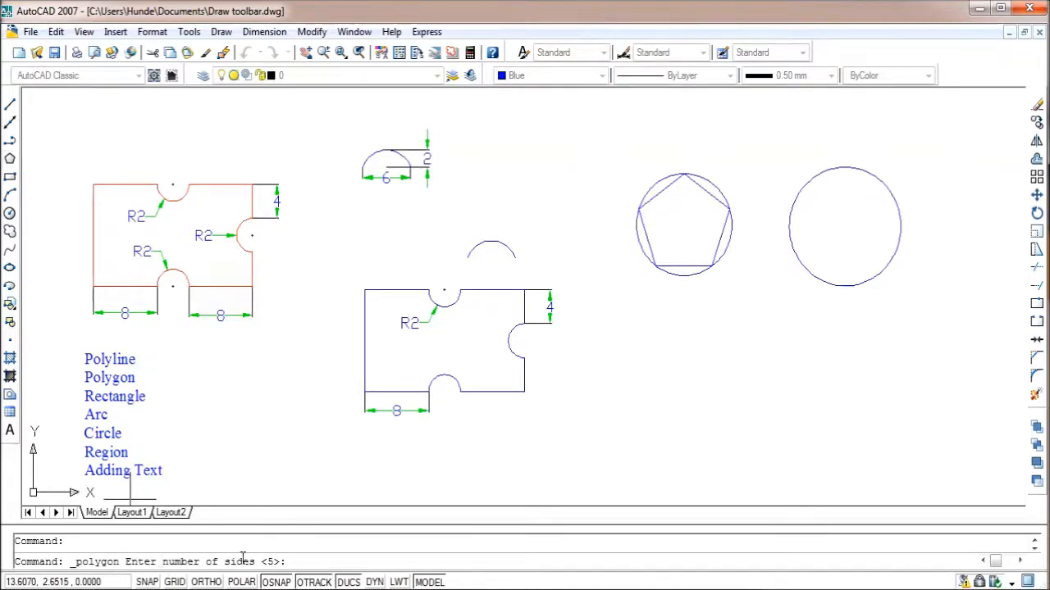
pyautogui.write('6')
pyautogui.press('Return')
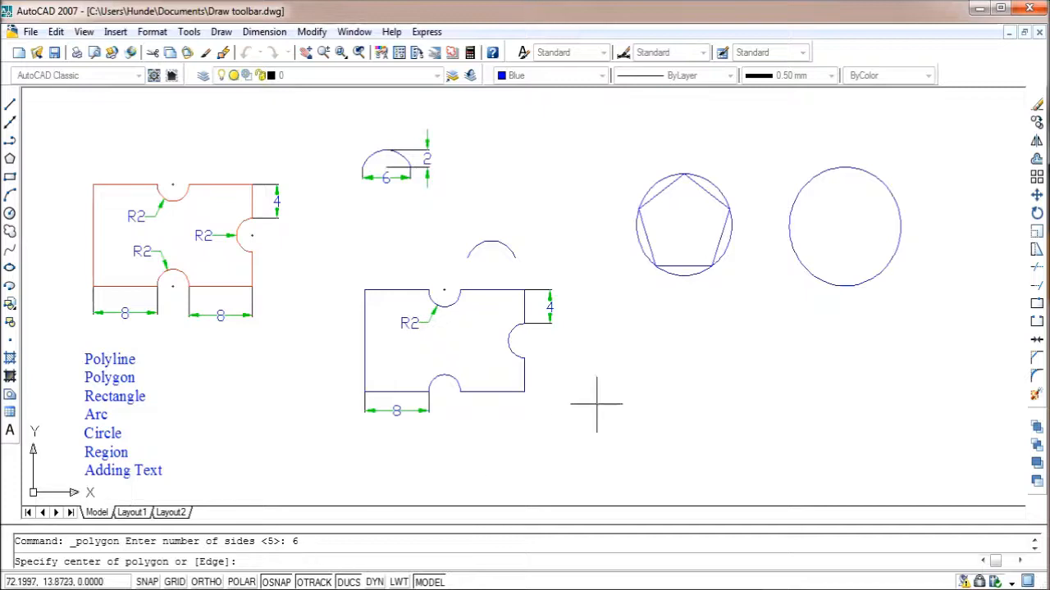
pyautogui.click(845, 226)
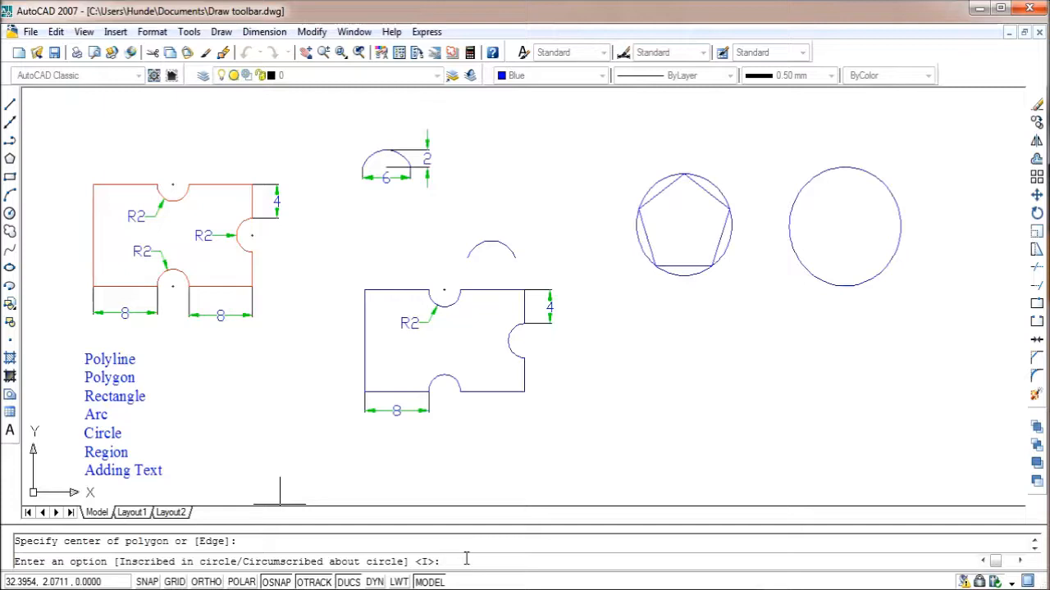
pyautogui.write('c')
pyautogui.press('Return')
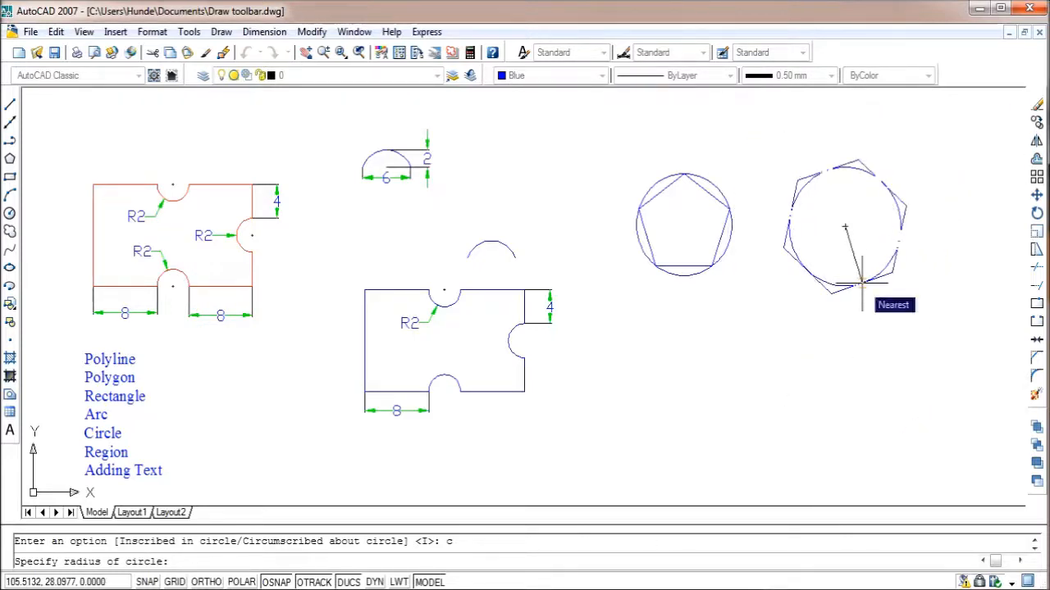
pyautogui.write('7')
pyautogui.press('Return')
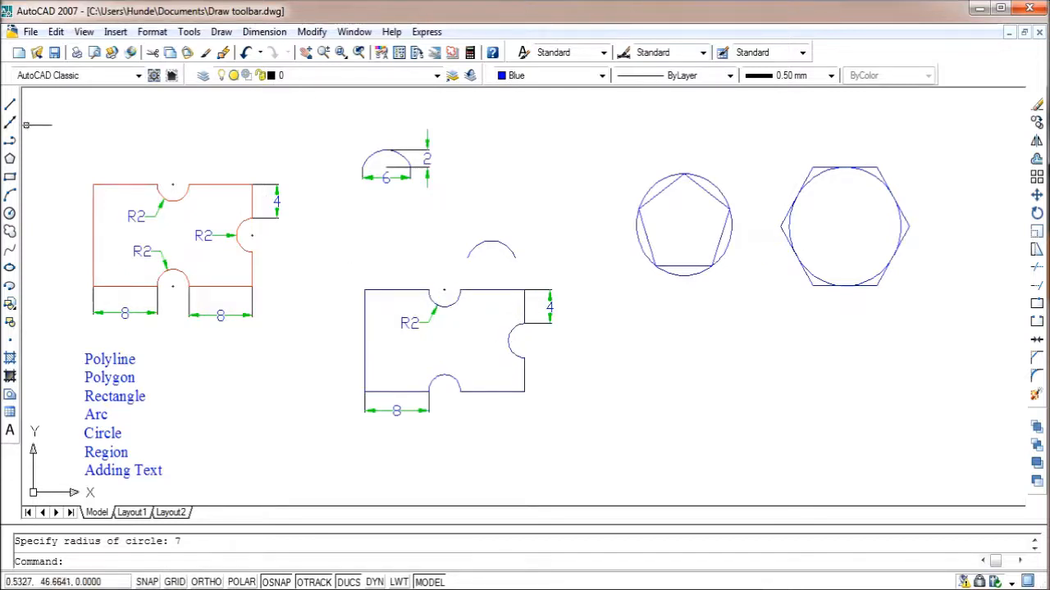
# Step: Draw a closed, irregular five-sided outline with the Line command below the circle containing the pentagon
pyautogui.click(11, 105)
pyautogui.click(606, 357)
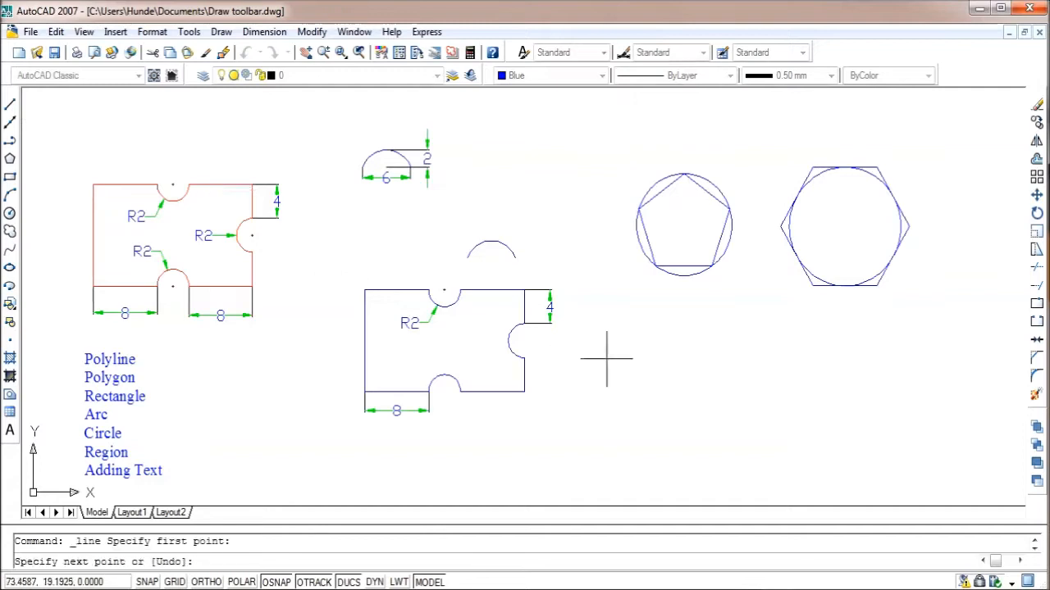
pyautogui.click(646, 309)
pyautogui.click(726, 309)
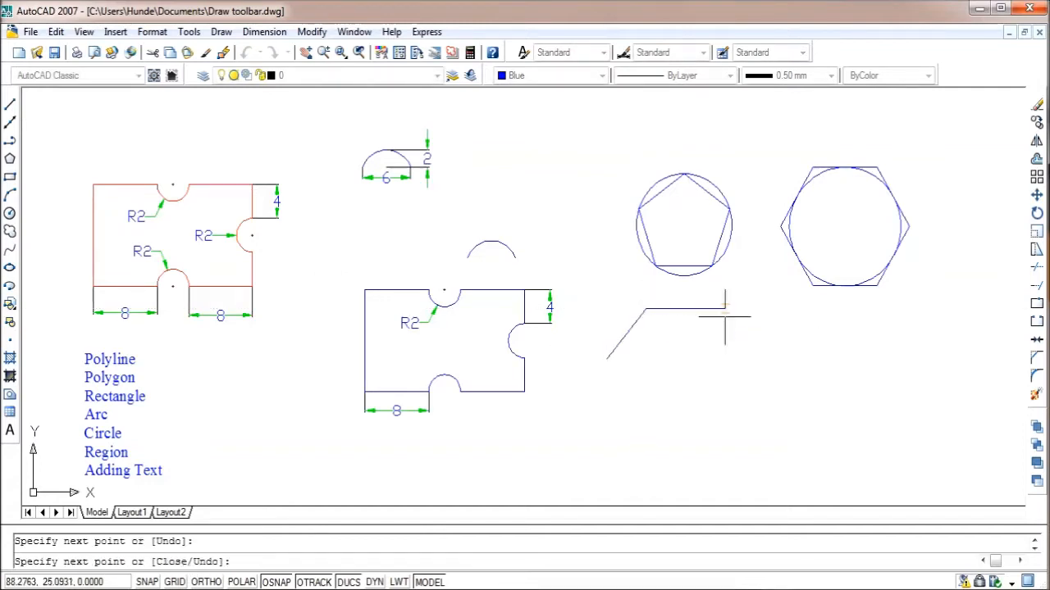
pyautogui.click(742, 385)
pyautogui.click(636, 413)
pyautogui.click(607, 358)
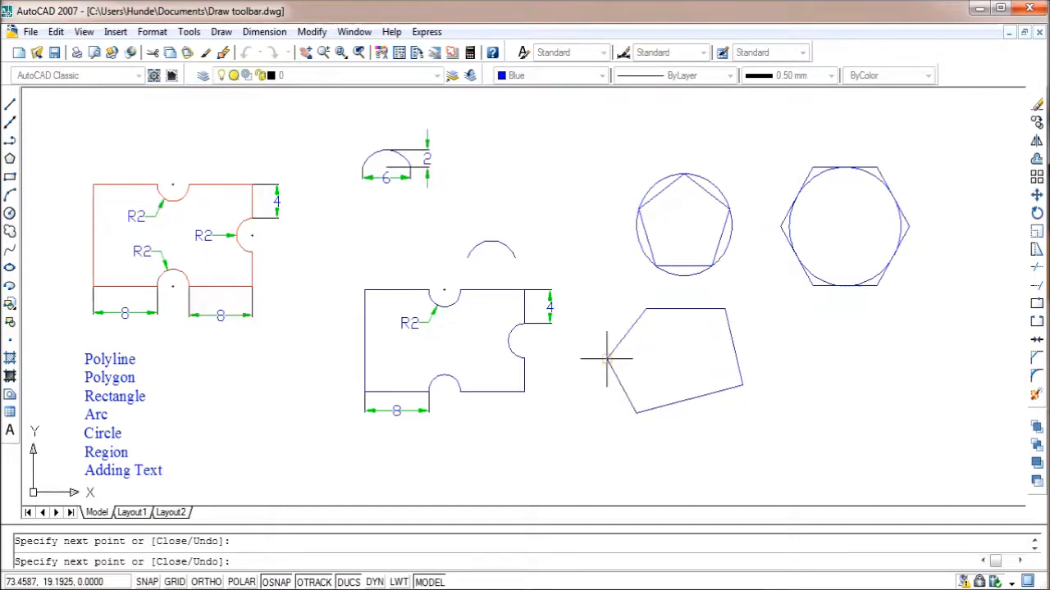
pyautogui.press('Return')
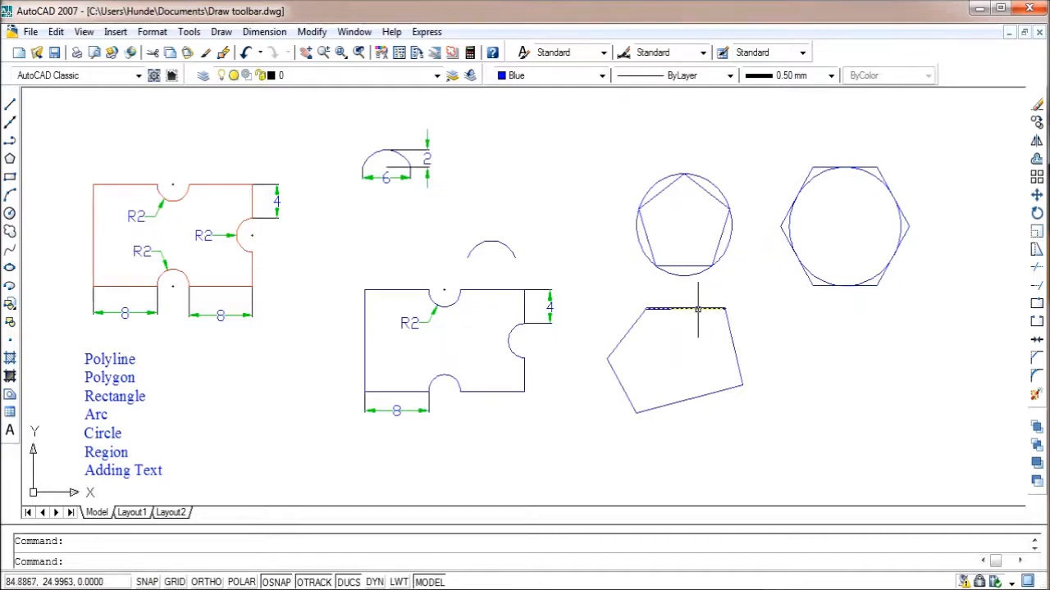
# Step: Erase the right-hand line of the irregular five-sided outline and undo the erasure
pyautogui.click(733, 347)
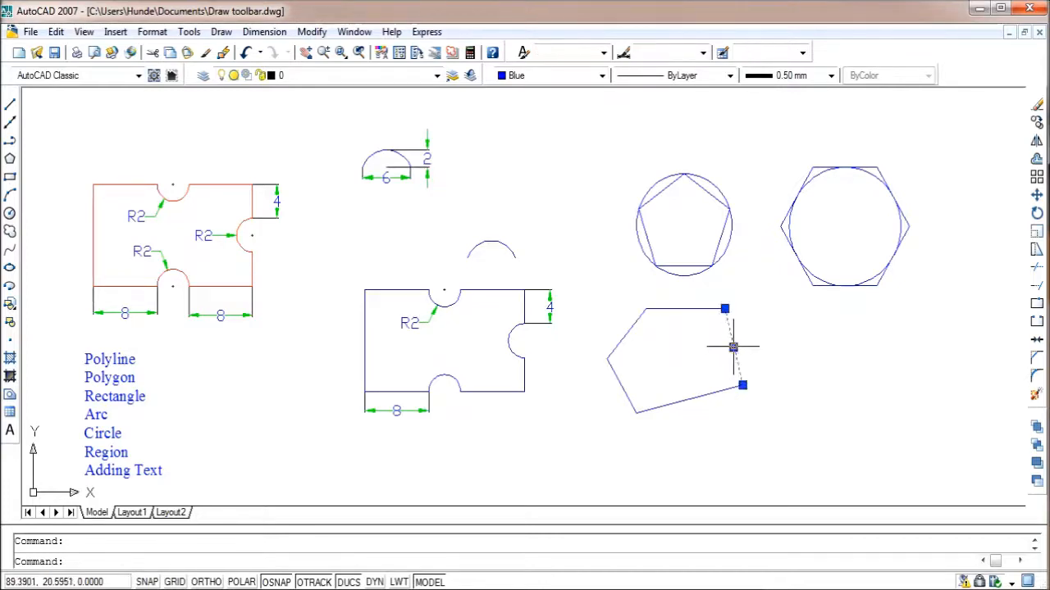
pyautogui.click(1036, 105)
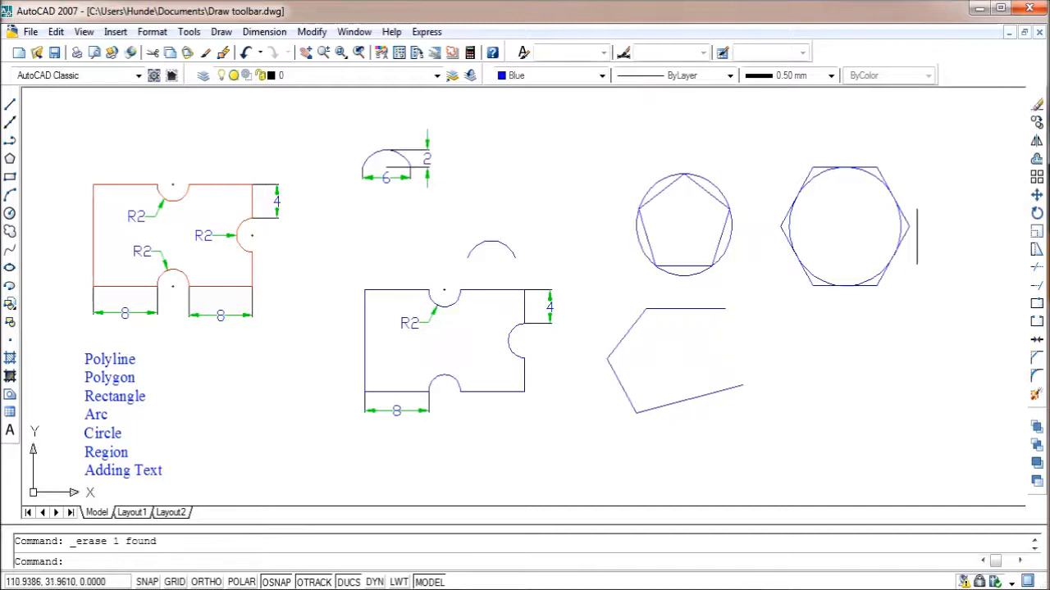
pyautogui.hotkey('ctrl', 'z')
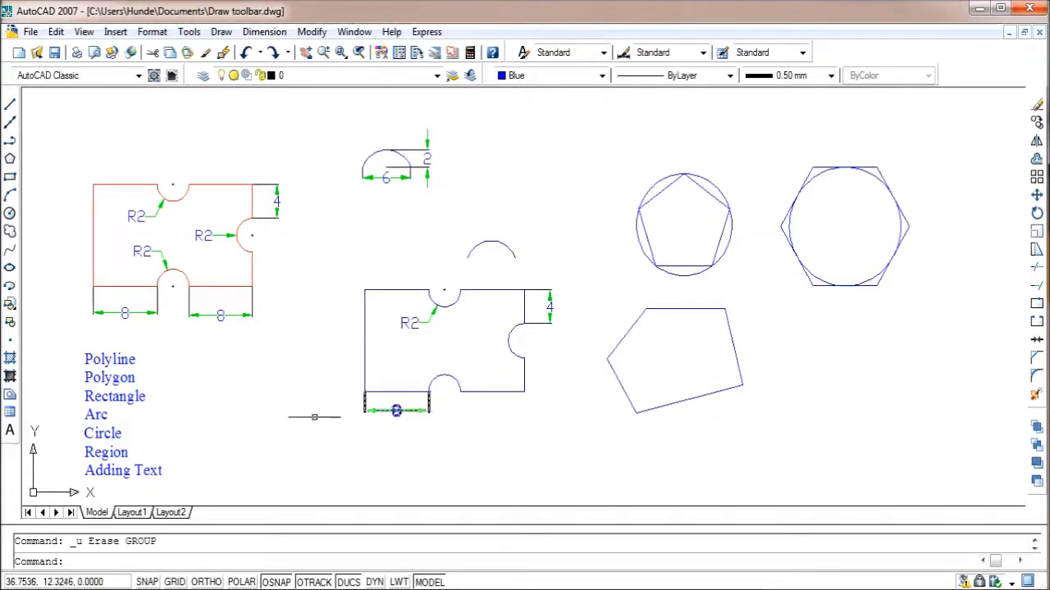
# Step: Convert the five lines of the irregular outline into a region and check that it selects as one object
pyautogui.click(10, 395)
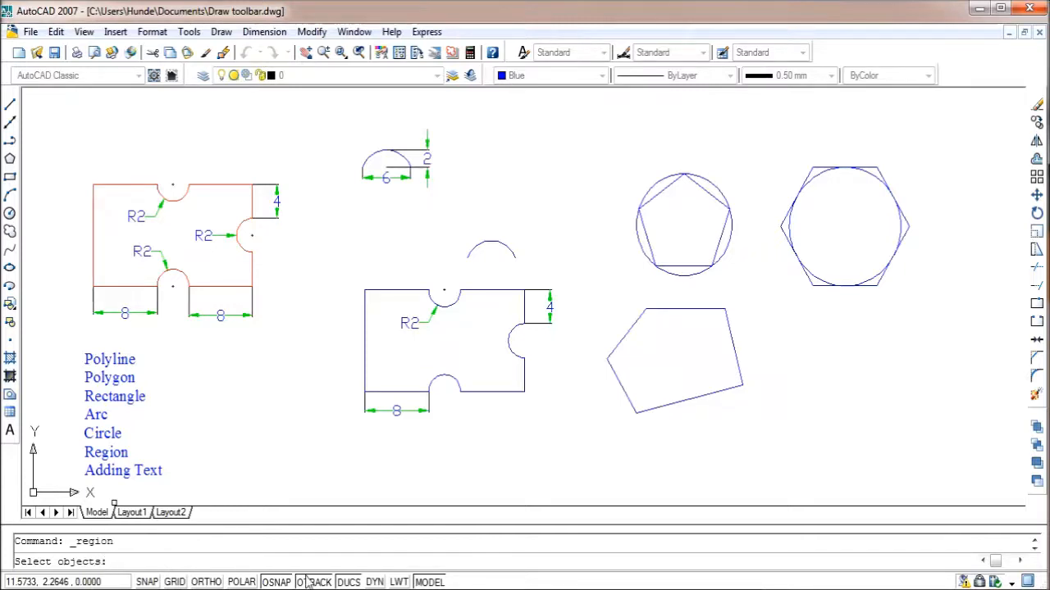
pyautogui.click(769, 422)
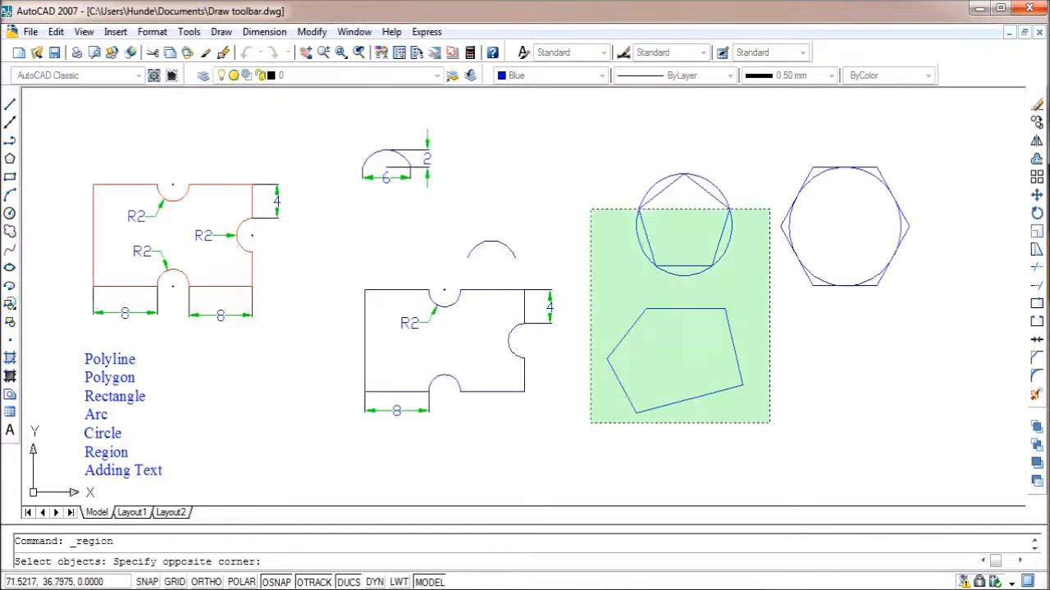
pyautogui.click(599, 294)
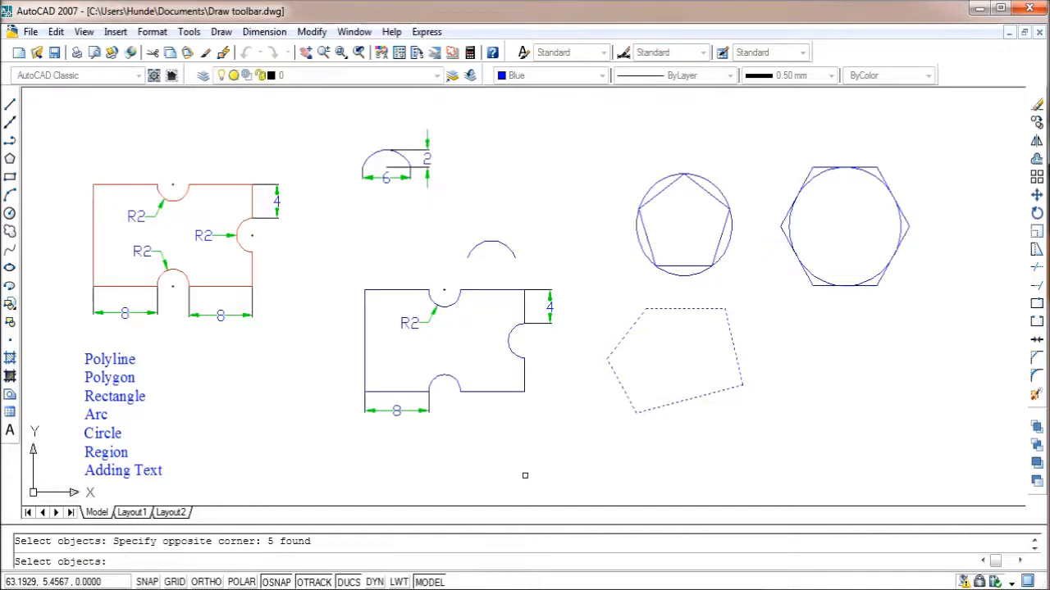
pyautogui.press('Return')
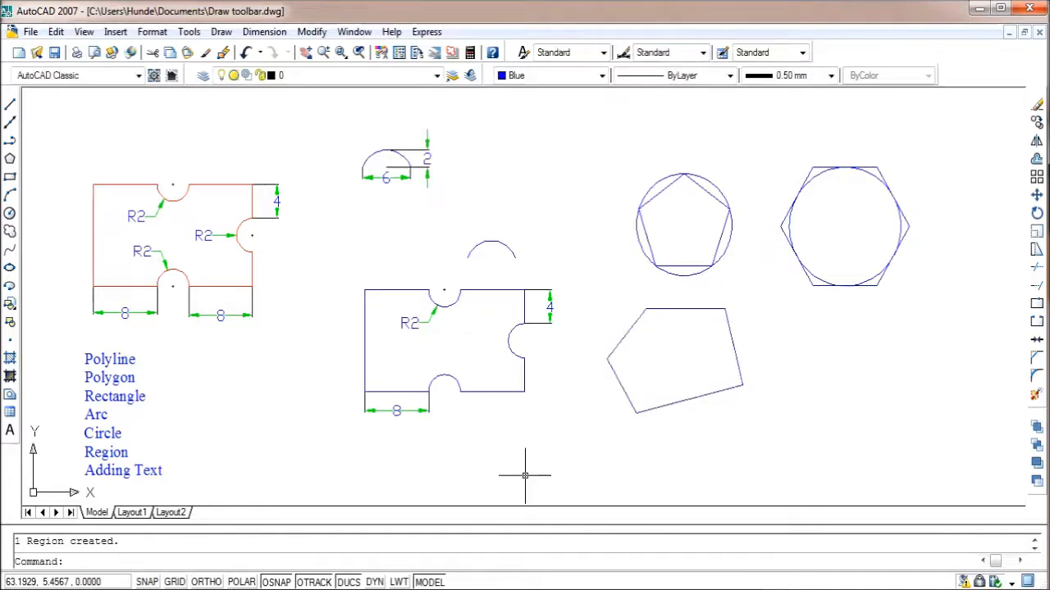
pyautogui.click(613, 376)
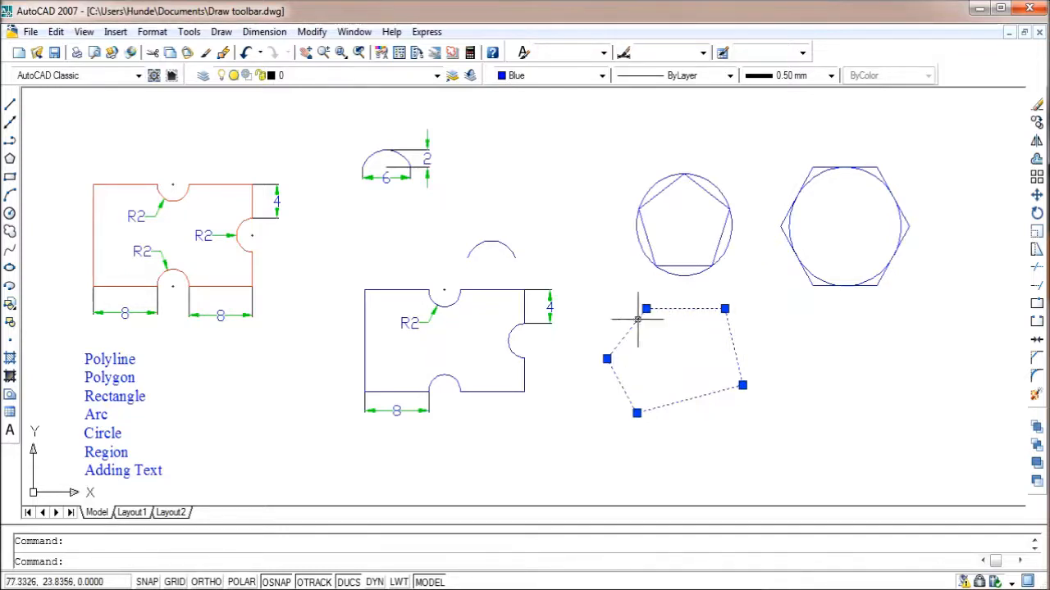
pyautogui.press('Escape')
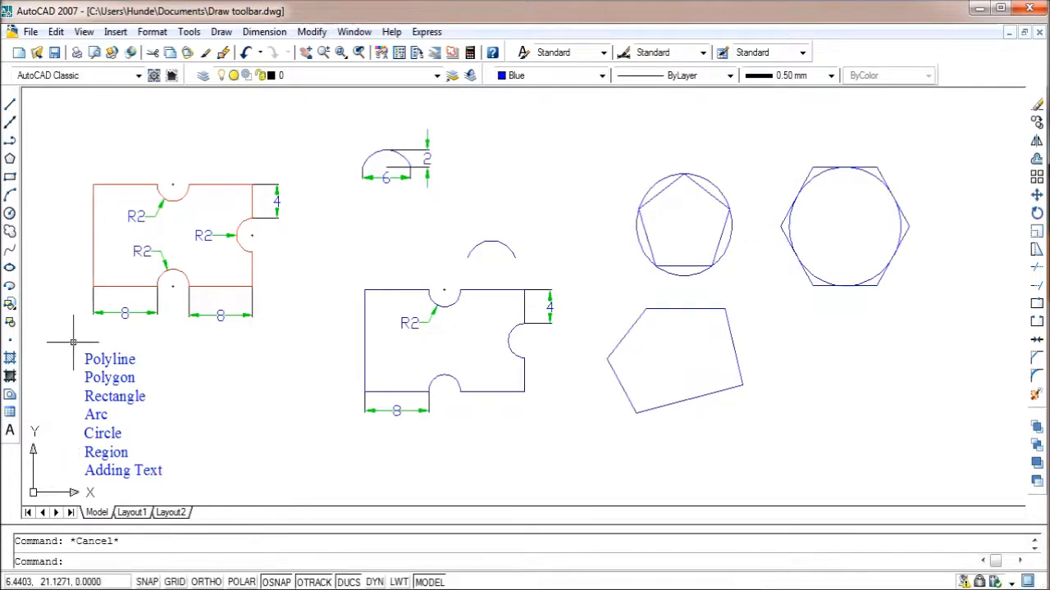
# Step: Start a multiline text box above the original red plate and set its font to Times New Roman
pyautogui.click(10, 433)
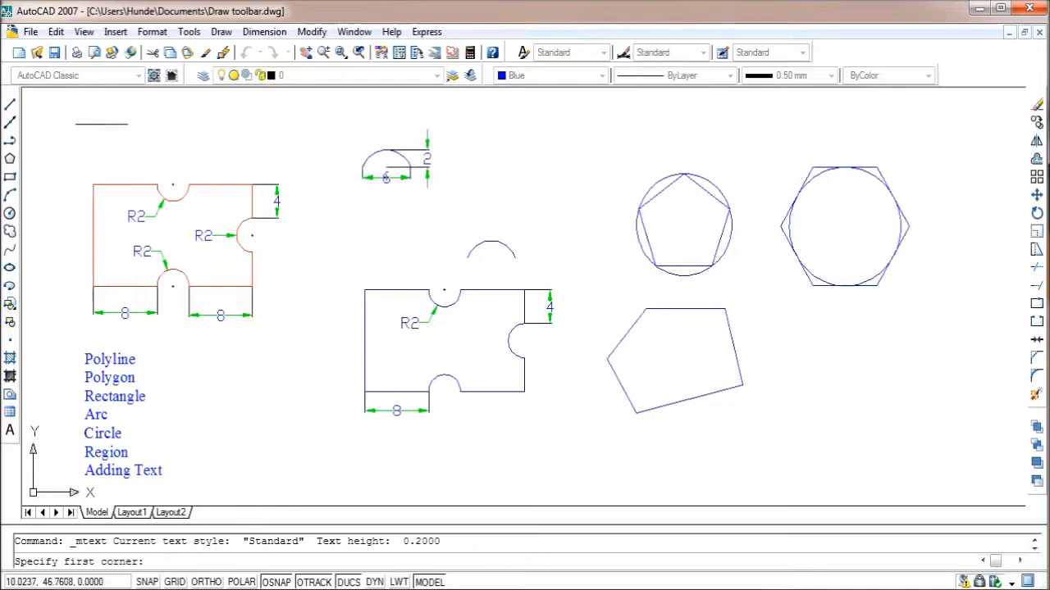
pyautogui.click(61, 110)
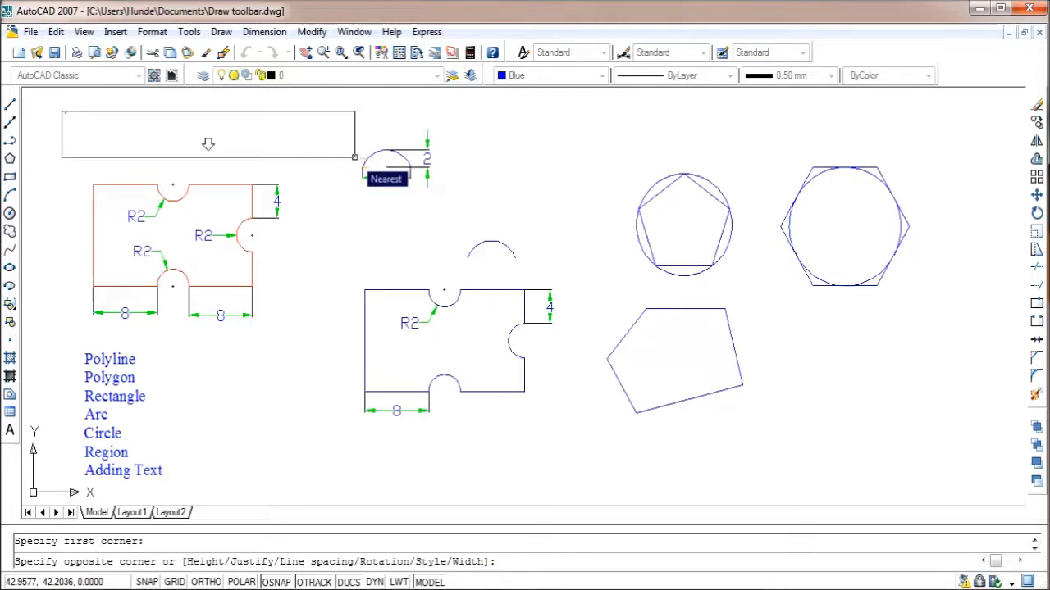
pyautogui.click(354, 155)
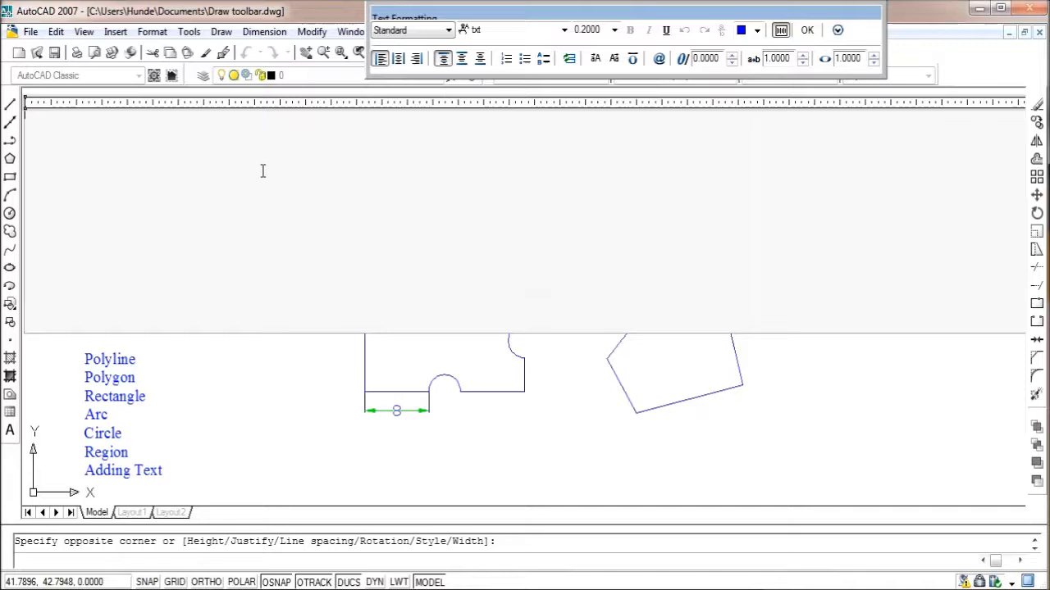
pyautogui.click(537, 31)
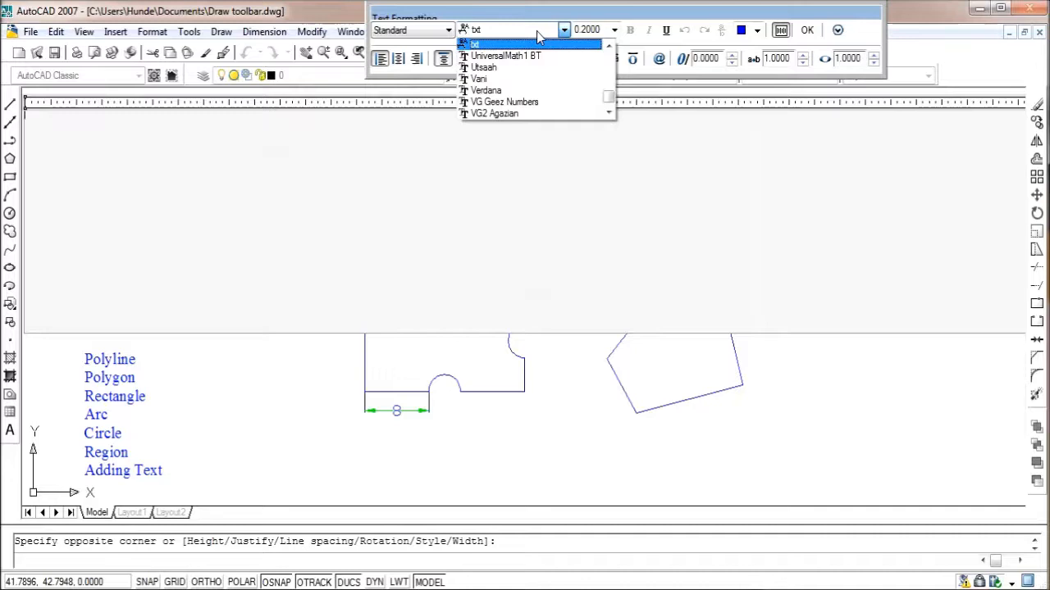
pyautogui.press('t')
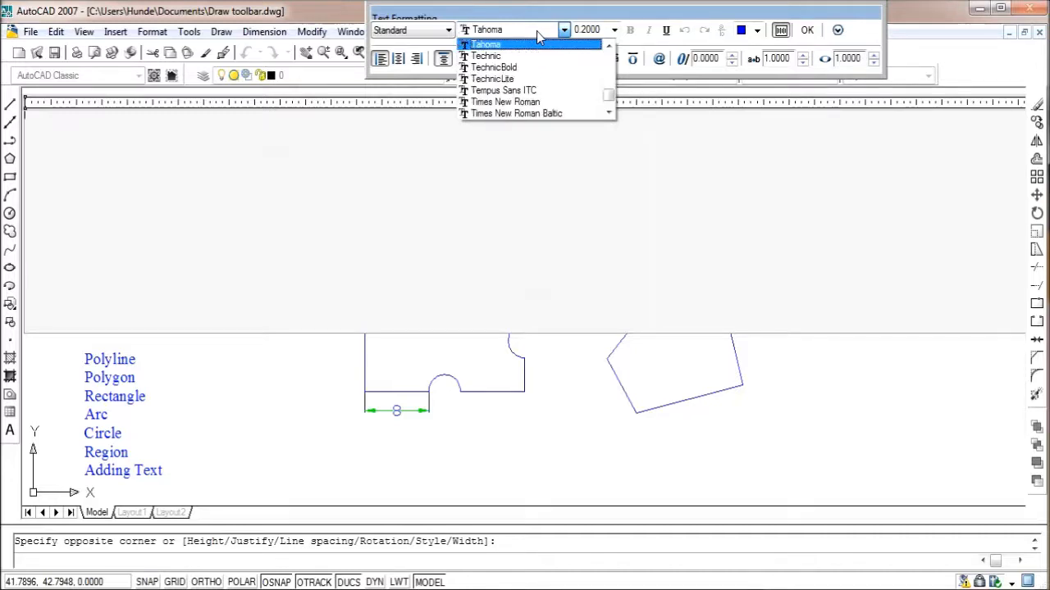
pyautogui.click(534, 103)
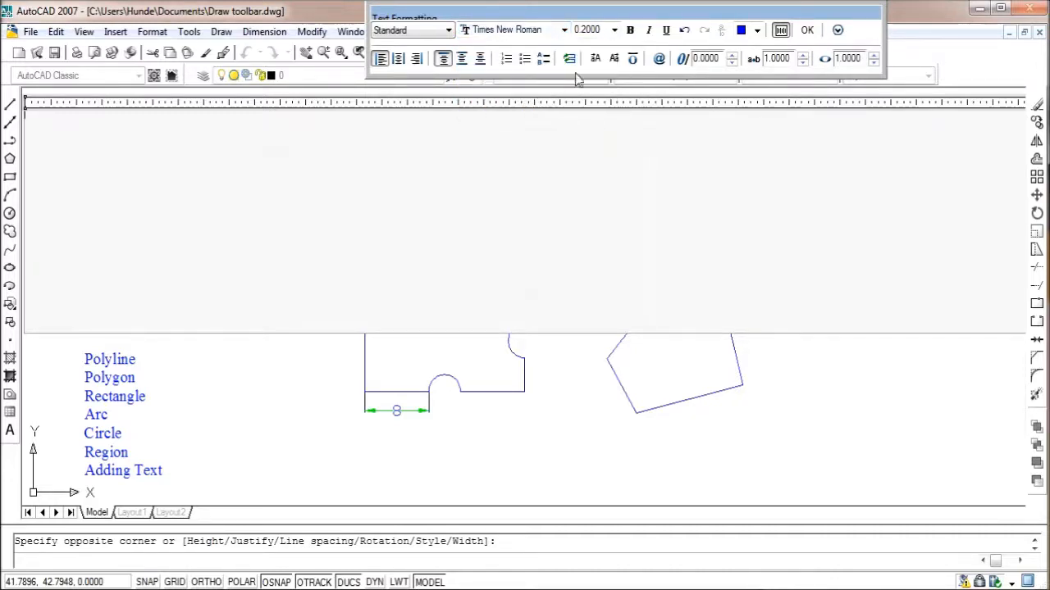
# Step: Set the new text's height to 1 and its colour to Magenta
pyautogui.doubleClick(577, 30)
pyautogui.write('1')
pyautogui.press('Return')
pyautogui.click(758, 30)
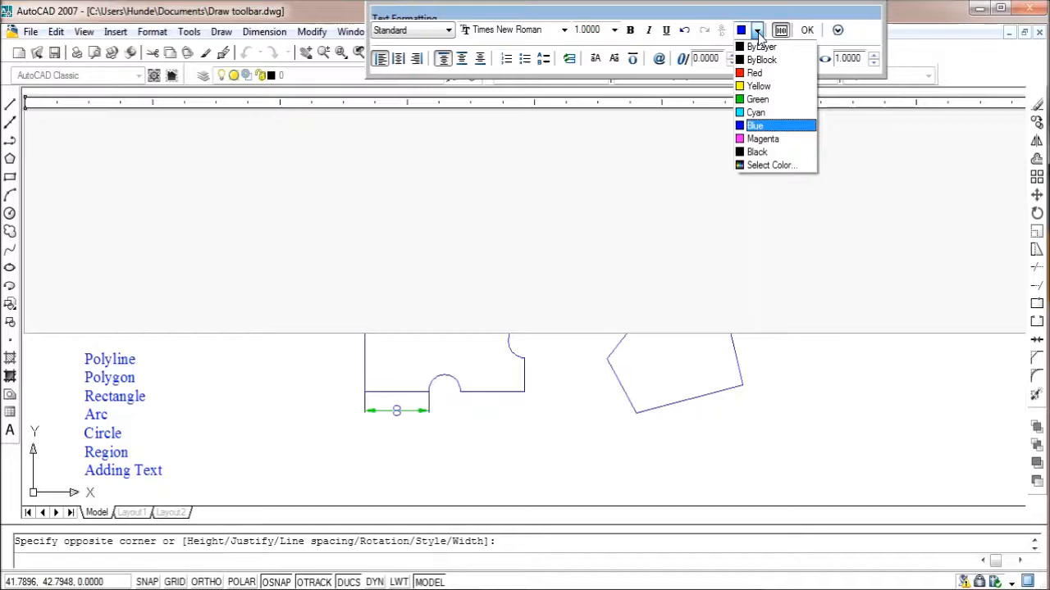
pyautogui.click(757, 141)
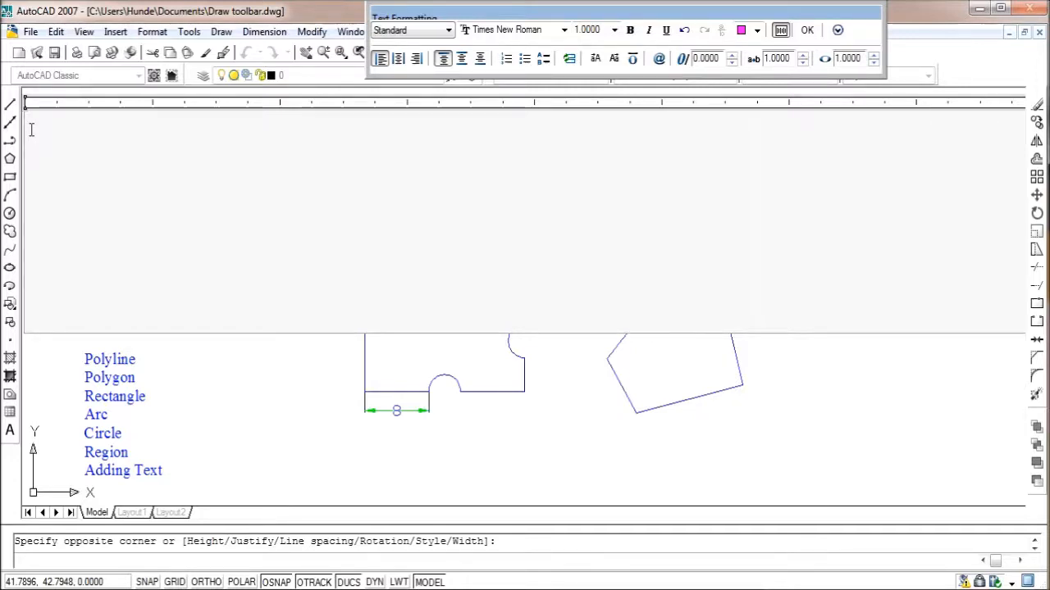
# Step: Enter "Basics of Drawing" as the multiline text and finish editing it
pyautogui.write('Bas')
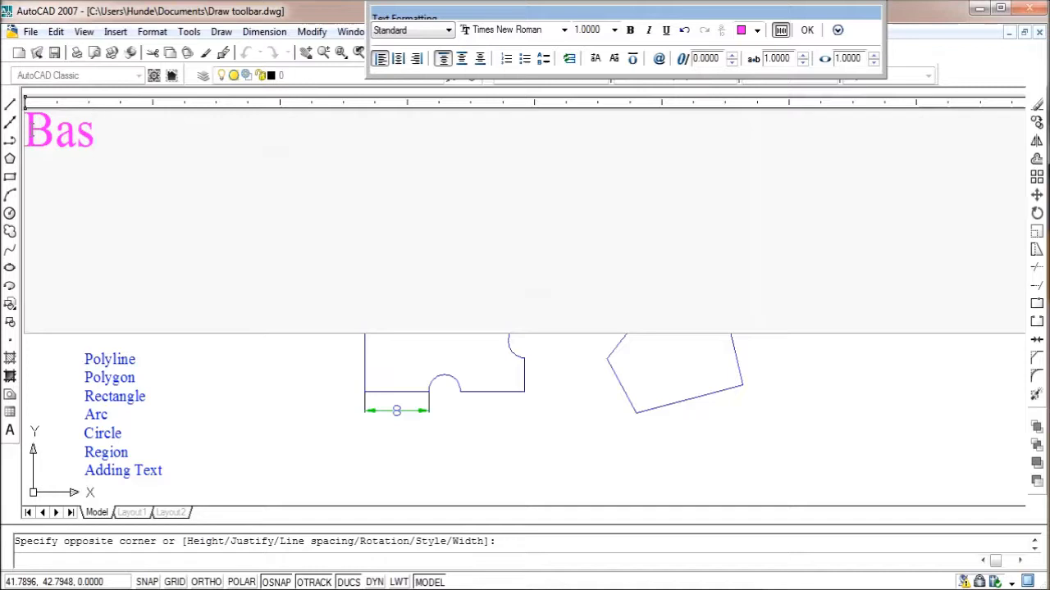
pyautogui.write('ics of')
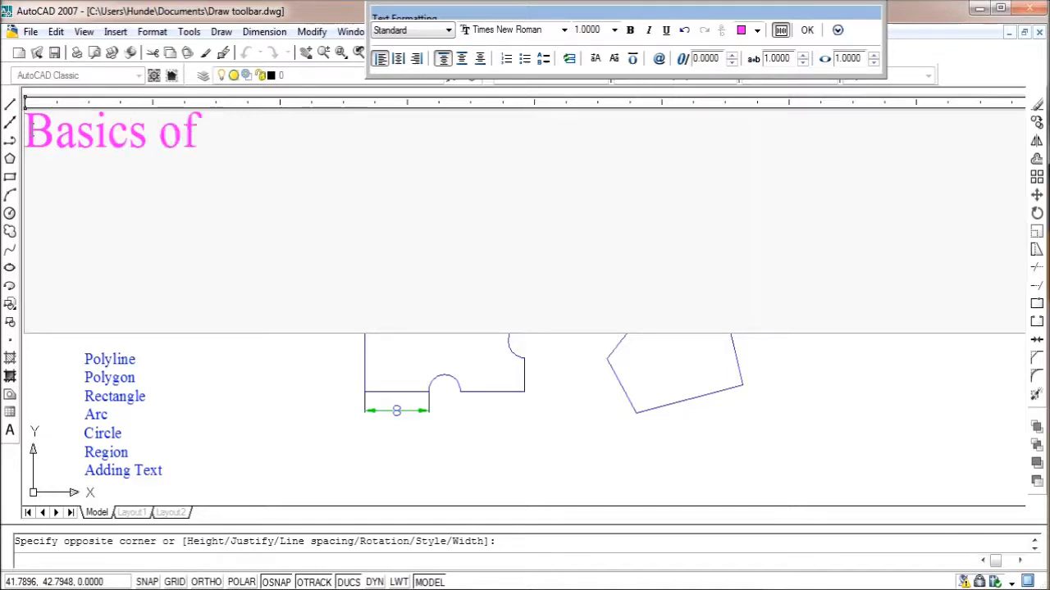
pyautogui.write(' Drawing')
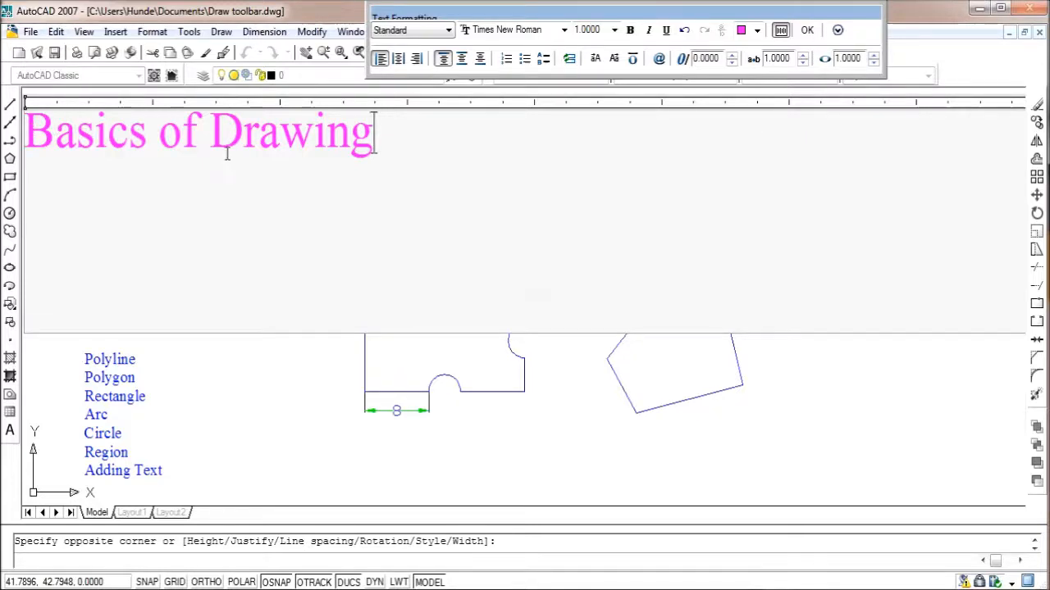
pyautogui.click(807, 31)
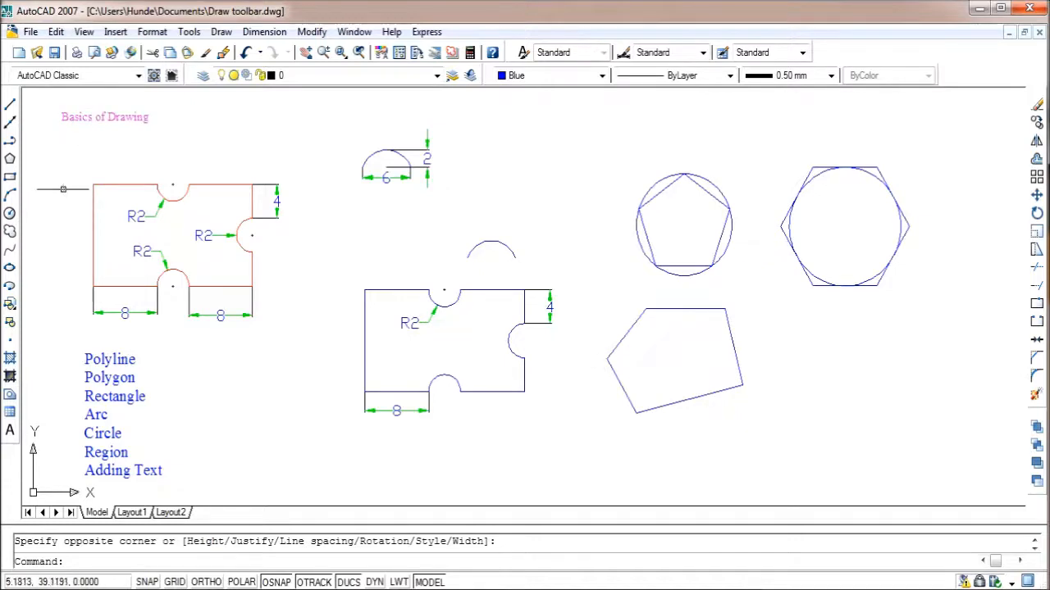
# Step: Change the text height of the whole "Basics of Drawing" title to 3
pyautogui.doubleClick(100, 117)
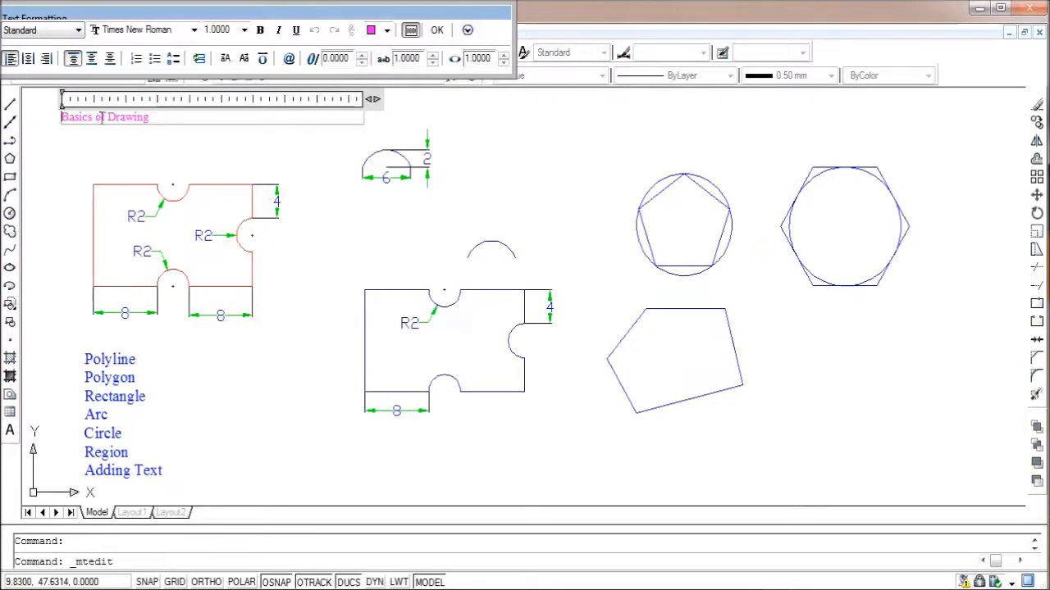
pyautogui.moveTo(186, 120); pyautogui.dragTo(61, 121)
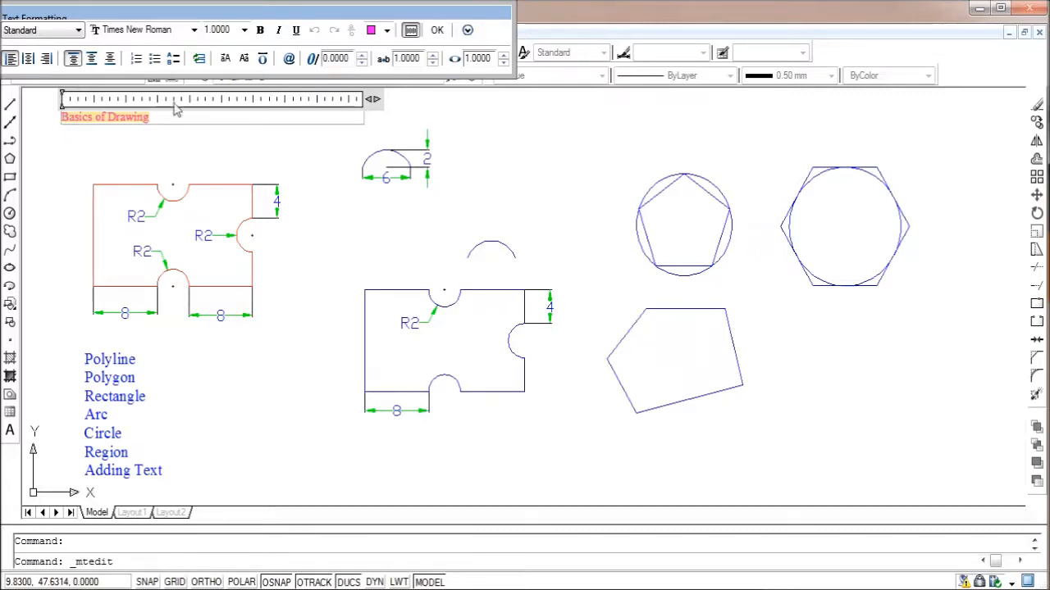
pyautogui.click(232, 31)
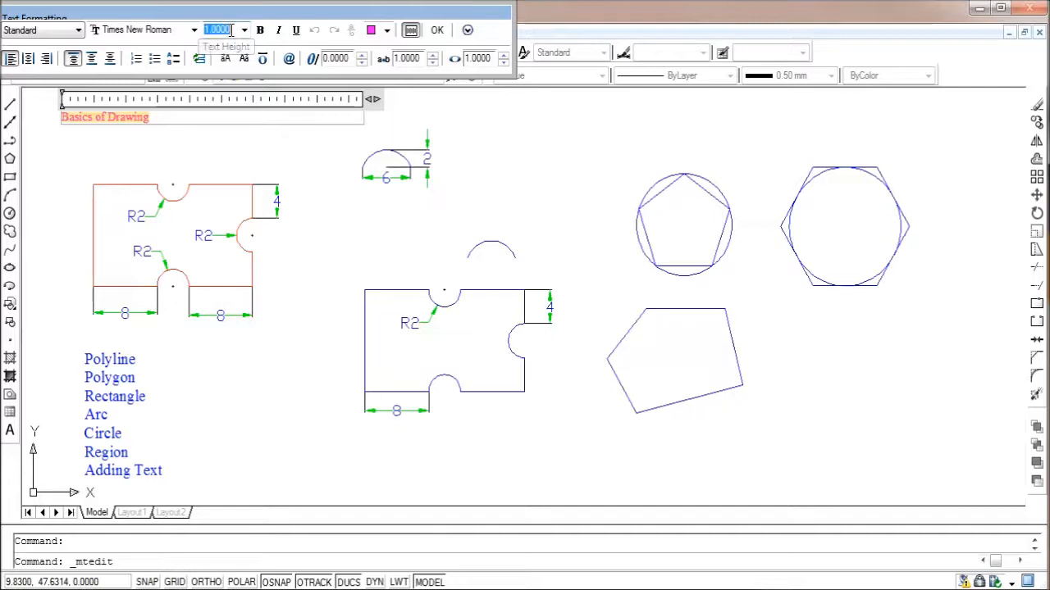
pyautogui.write('3')
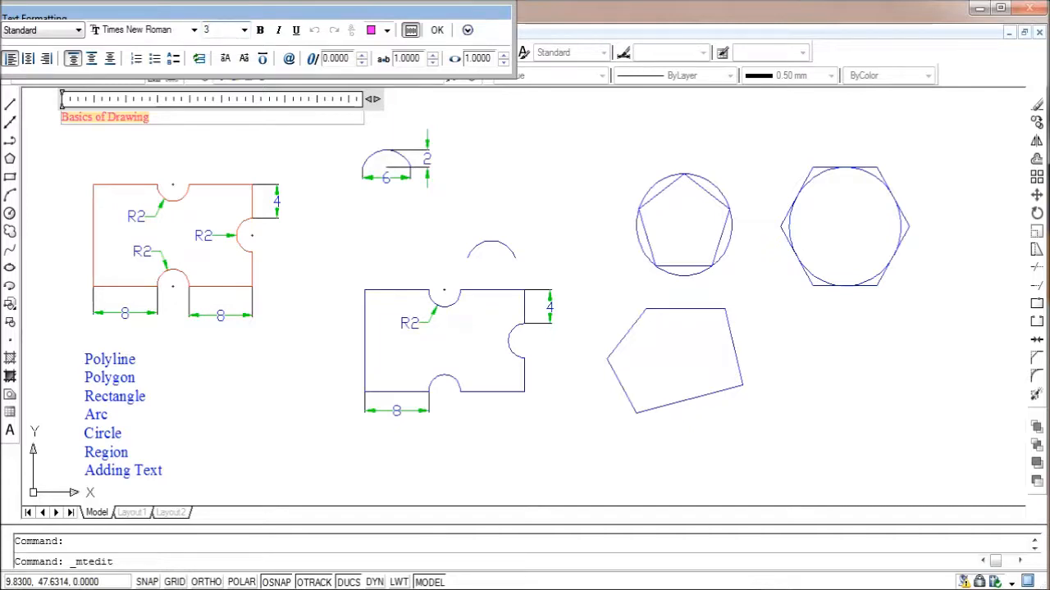
pyautogui.click(436, 30)
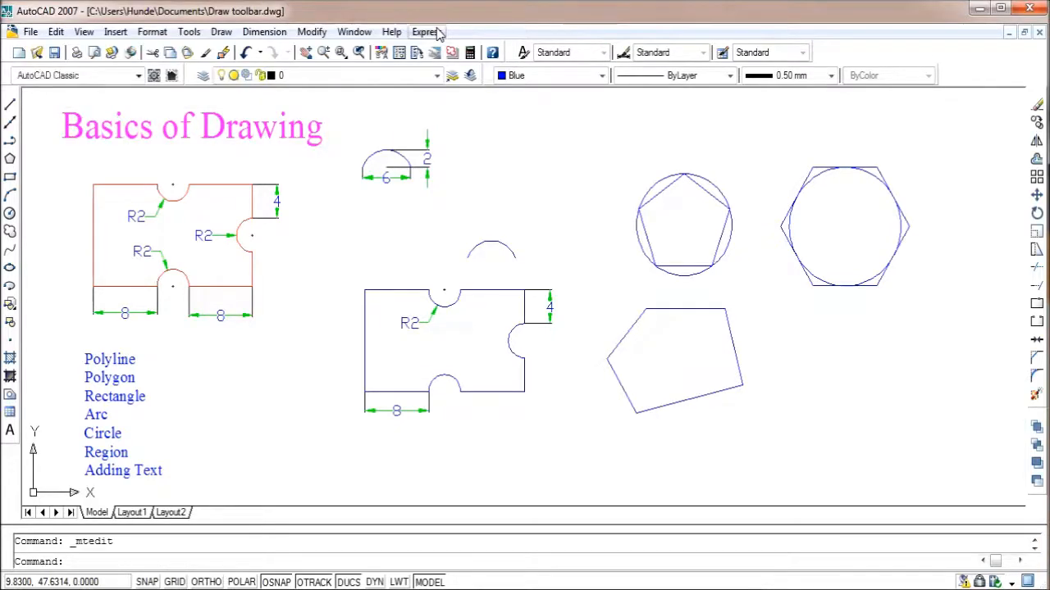